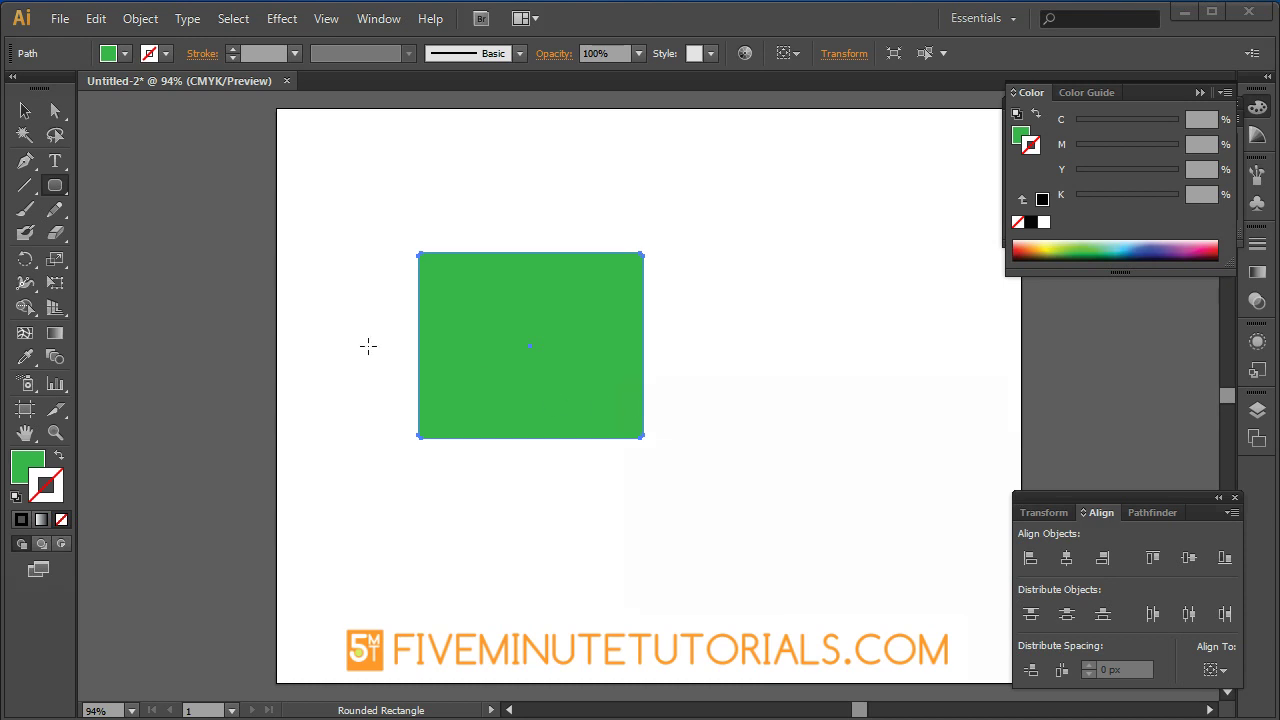
Switch to the Selection Tool (V) so the green rectangle shows its bounding box.
left_click(142, 245)
left_click(25, 110)
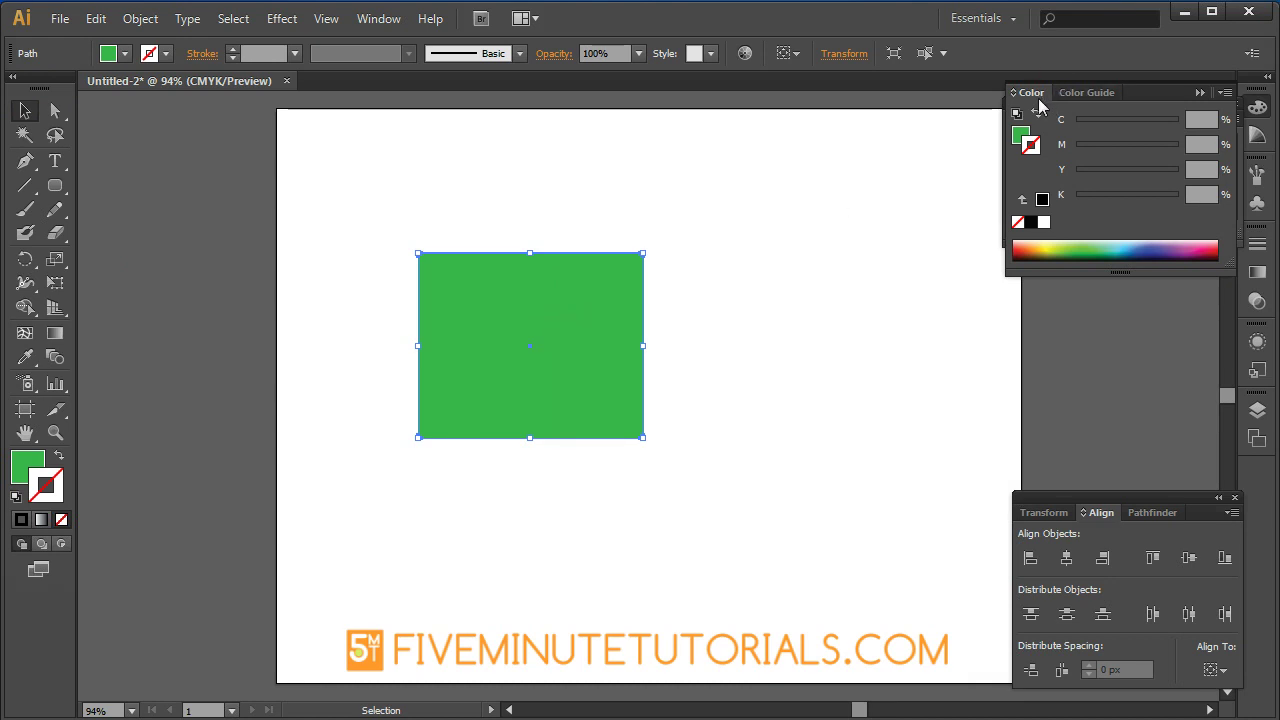
Float the Color, Color Guide and Swatches panels separately, then hide the Color panel's sliders.
left_click_drag(1030, 92, 760, 115)
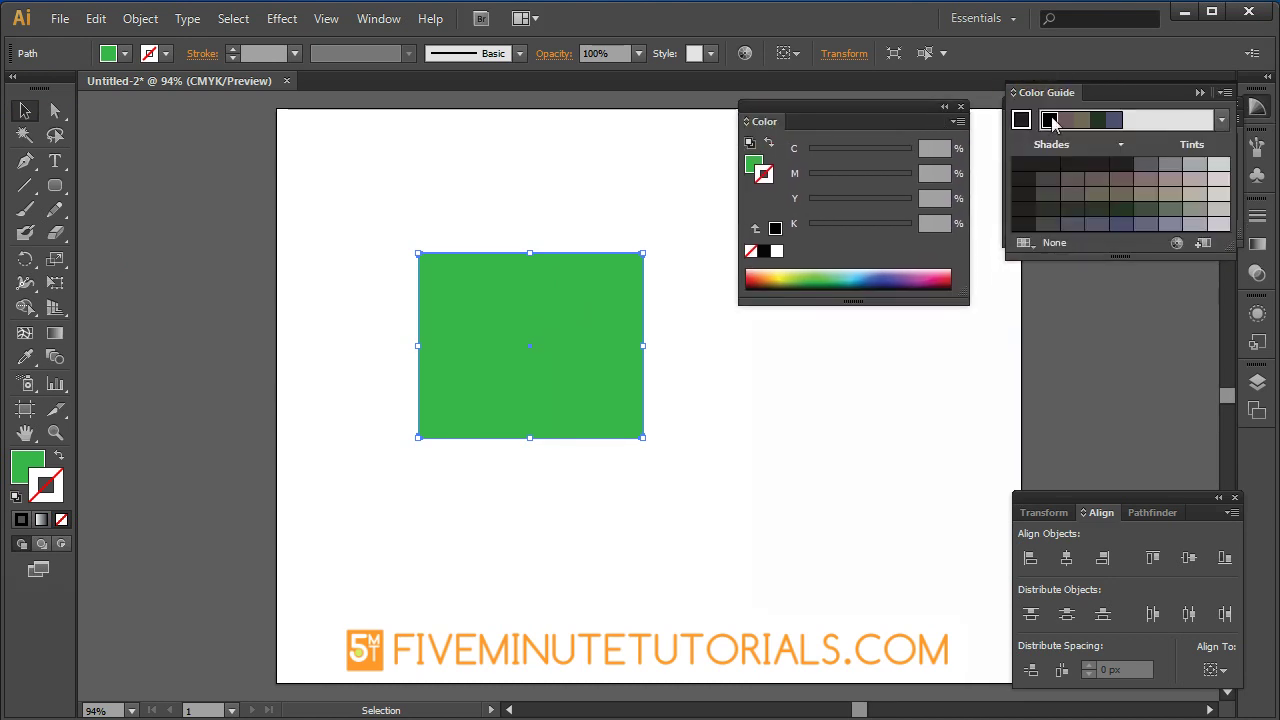
left_click_drag(1046, 92, 793, 340)
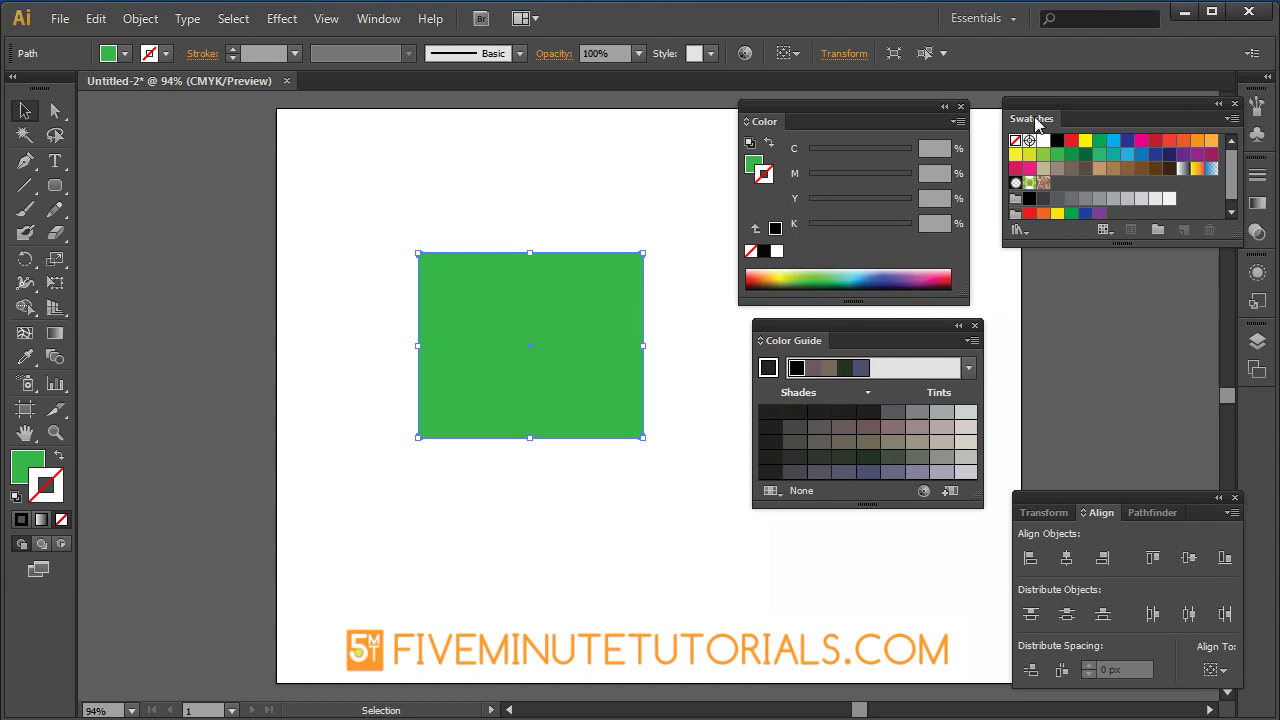
left_click_drag(1036, 118, 776, 563)
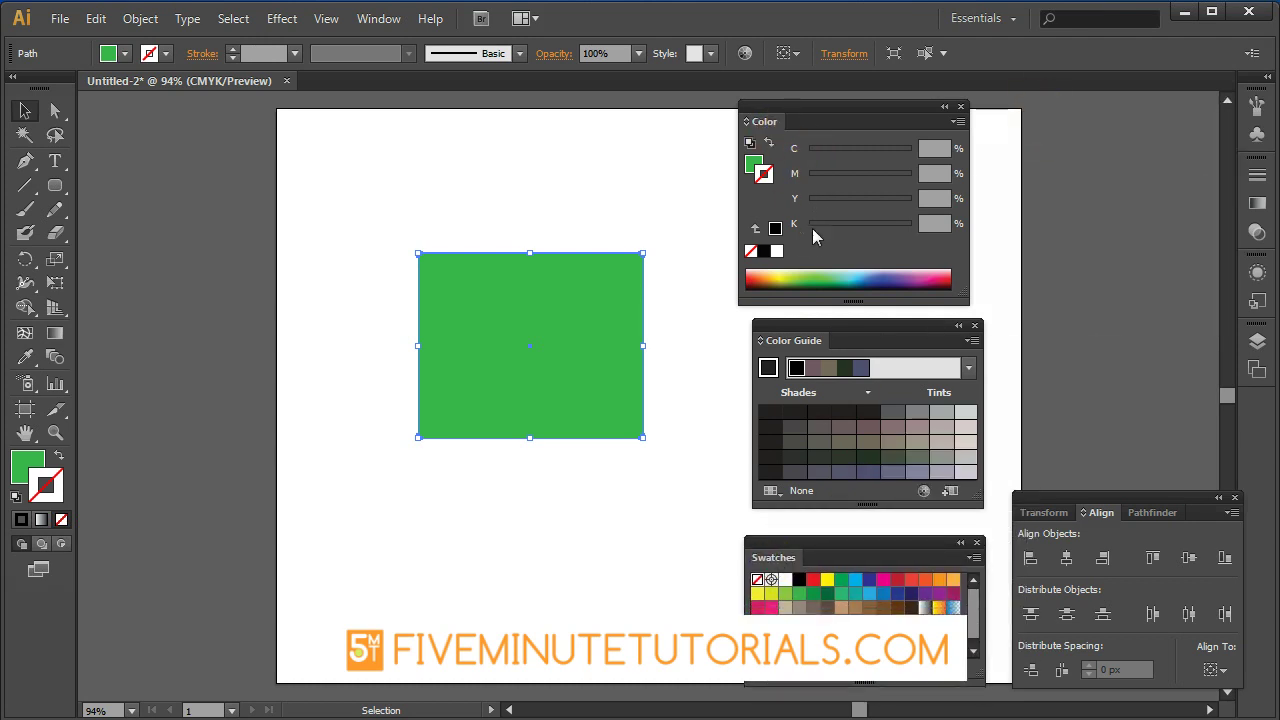
left_click(958, 121)
left_click(1026, 128)
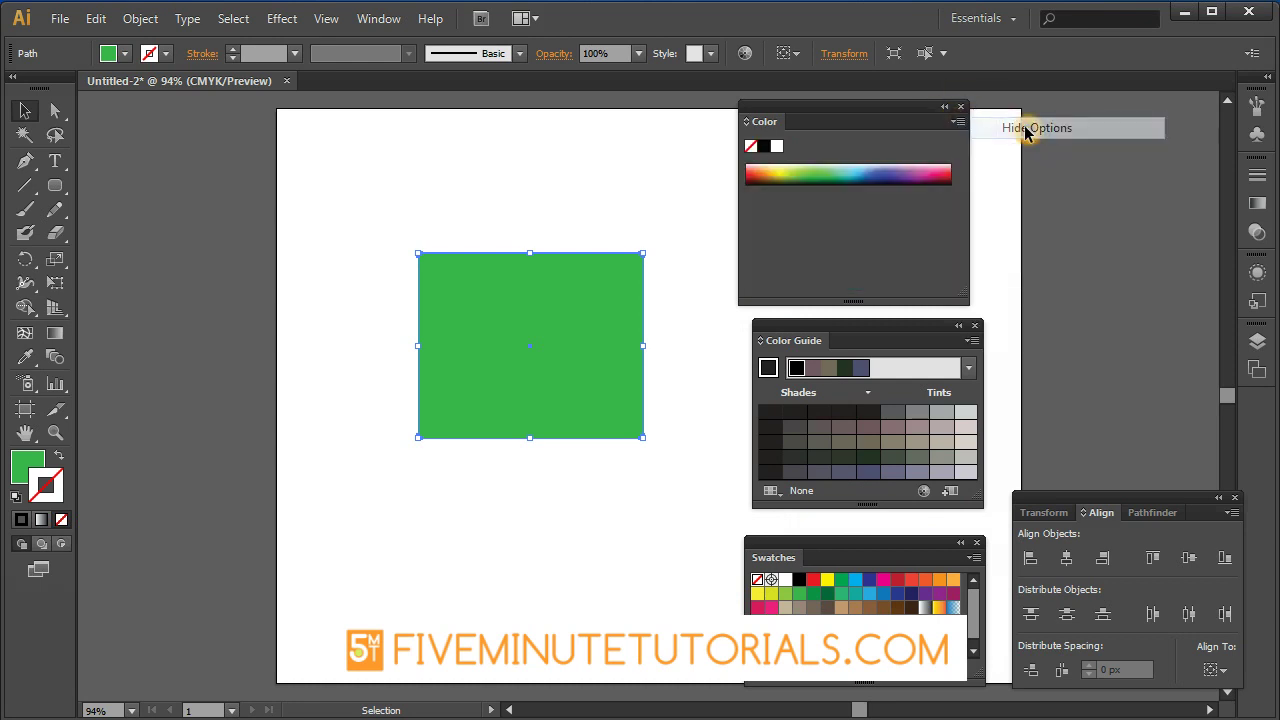
Try several spectrum colours on the rectangle's stroke, settling on yellow-green.
left_click(842, 166)
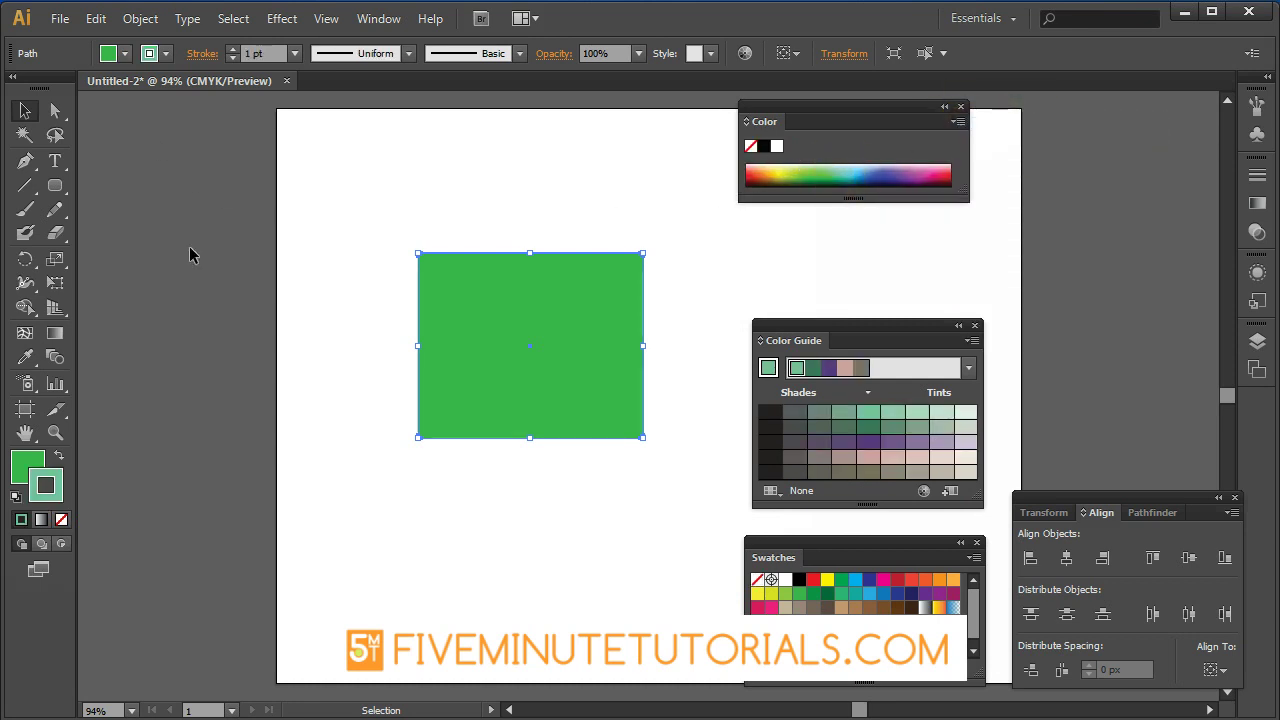
left_click(829, 172)
left_click(877, 176)
left_click(916, 176)
left_click(846, 176)
left_click(773, 177)
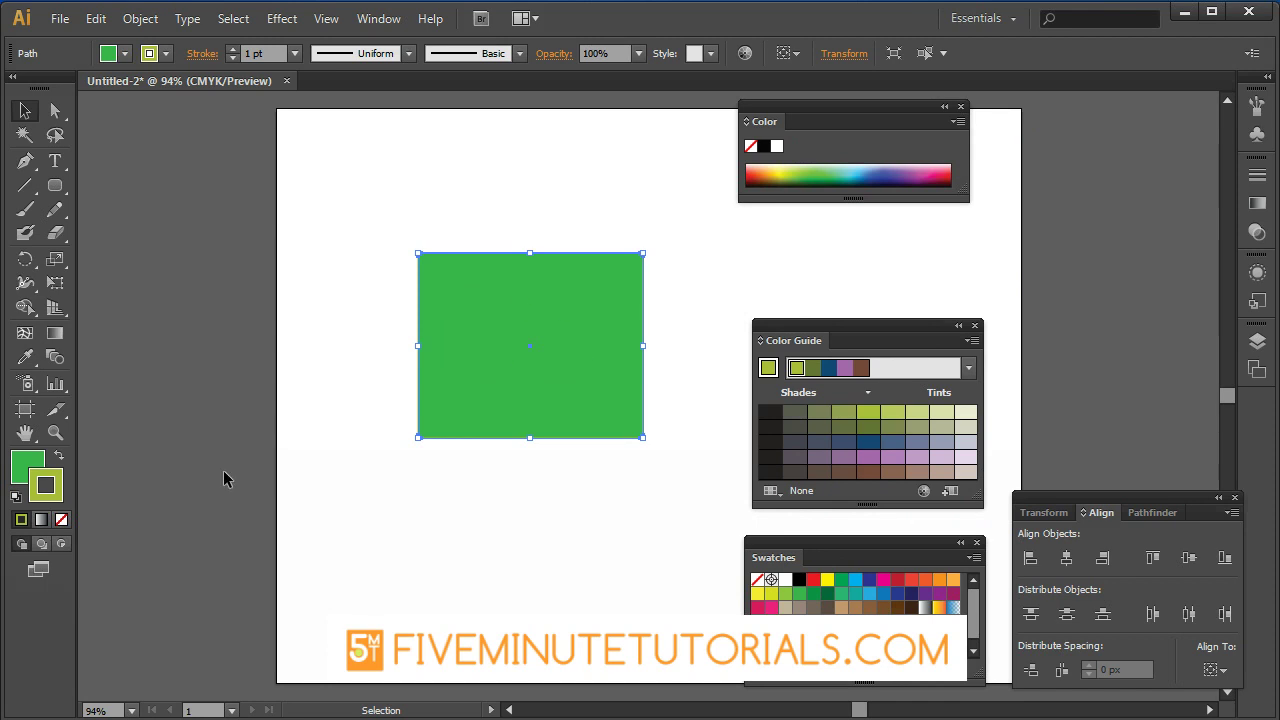
Make Fill active and change the fill through teal, blue and navy to purple.
left_click(24, 462)
left_click(852, 177)
left_click(878, 176)
left_click(900, 183)
left_click(914, 170)
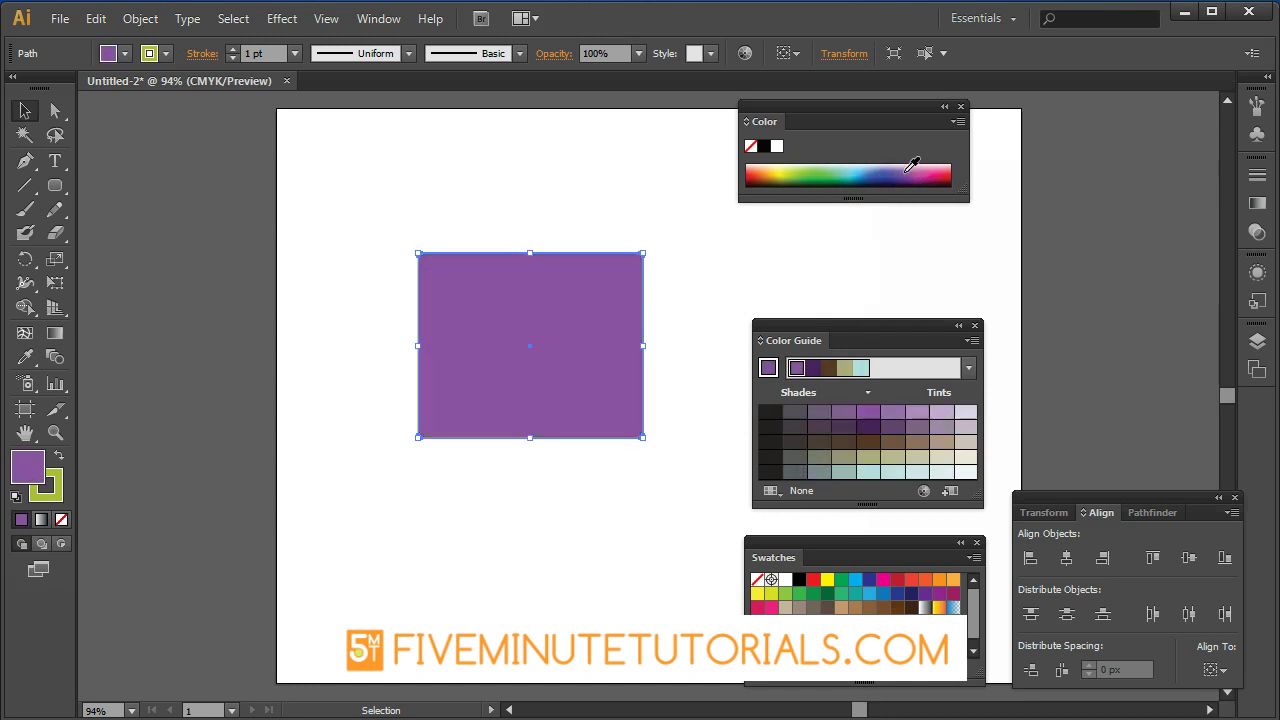
left_click(958, 123)
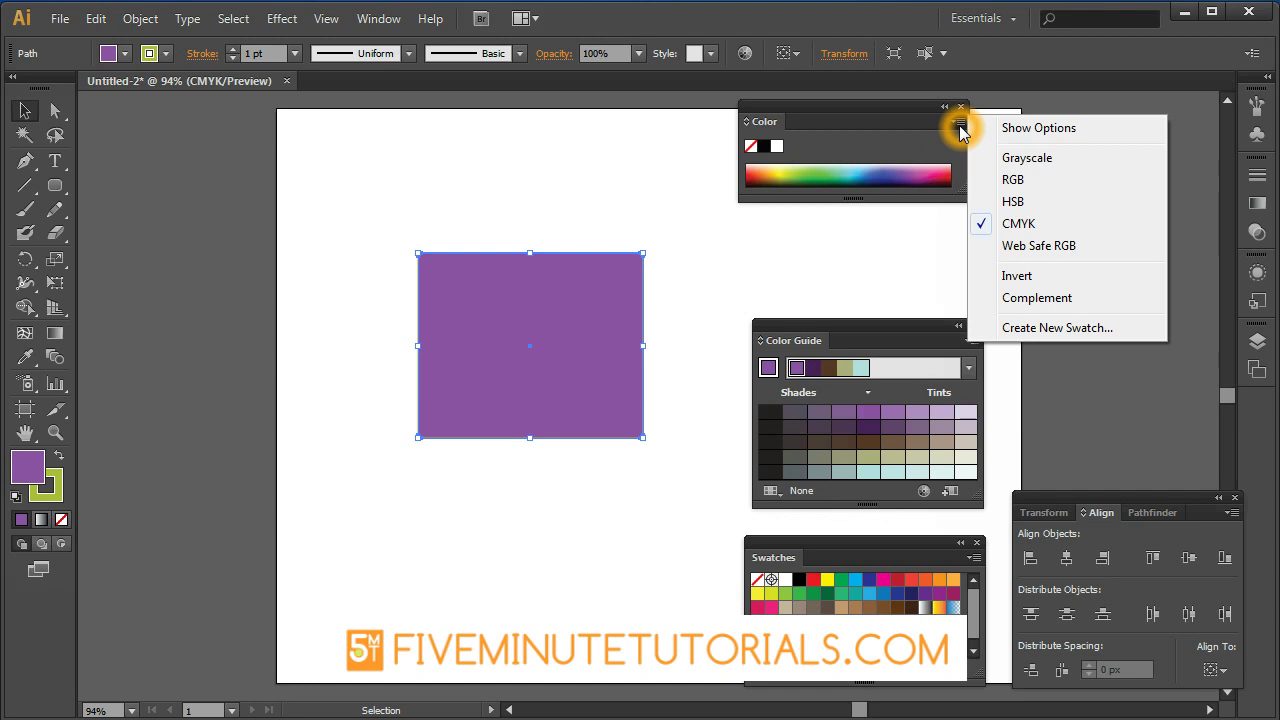
Show the Color sliders in HSB mode and drag the hue to green (H 116°, S 44%, B 76%).
left_click(1030, 127)
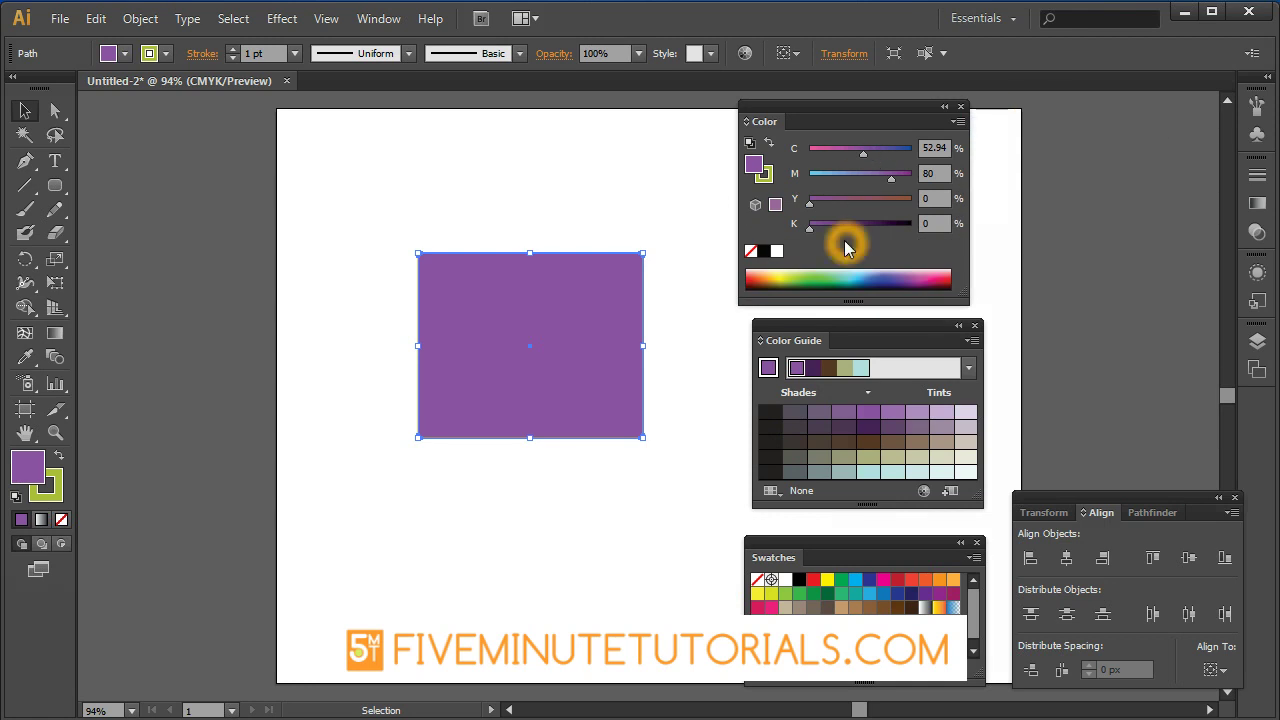
left_click_drag(792, 190, 798, 236)
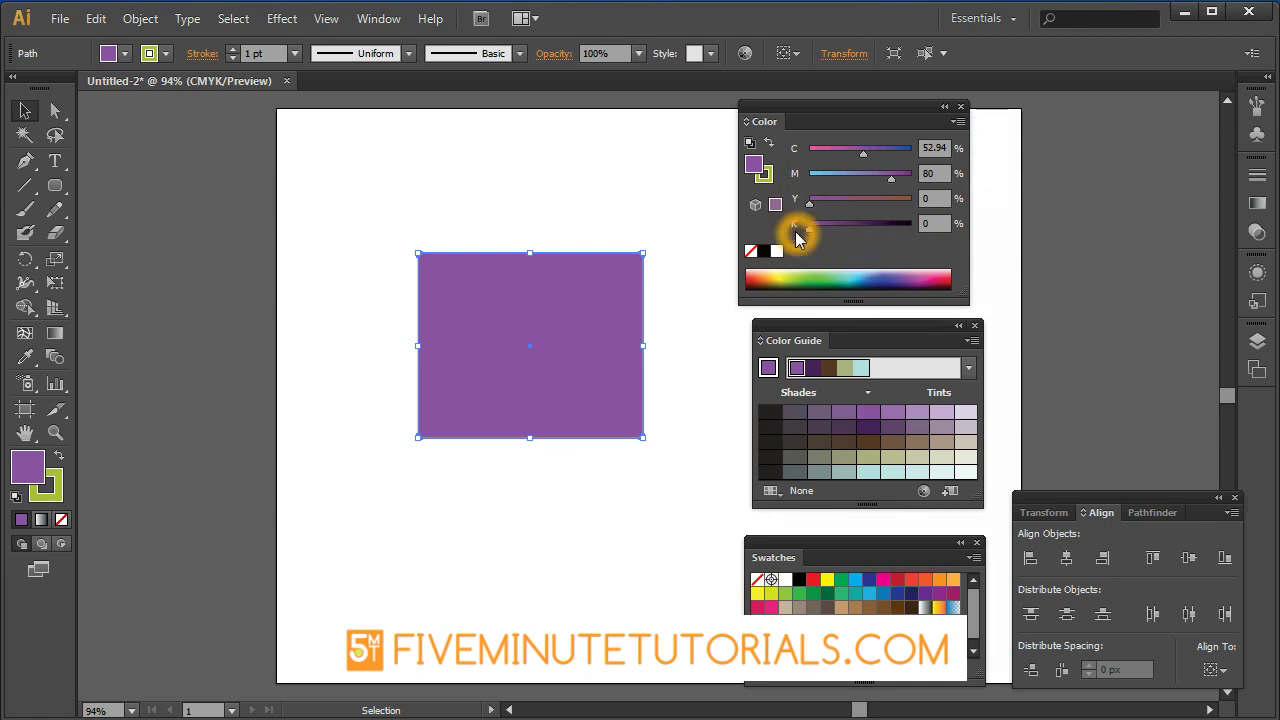
left_click(870, 178)
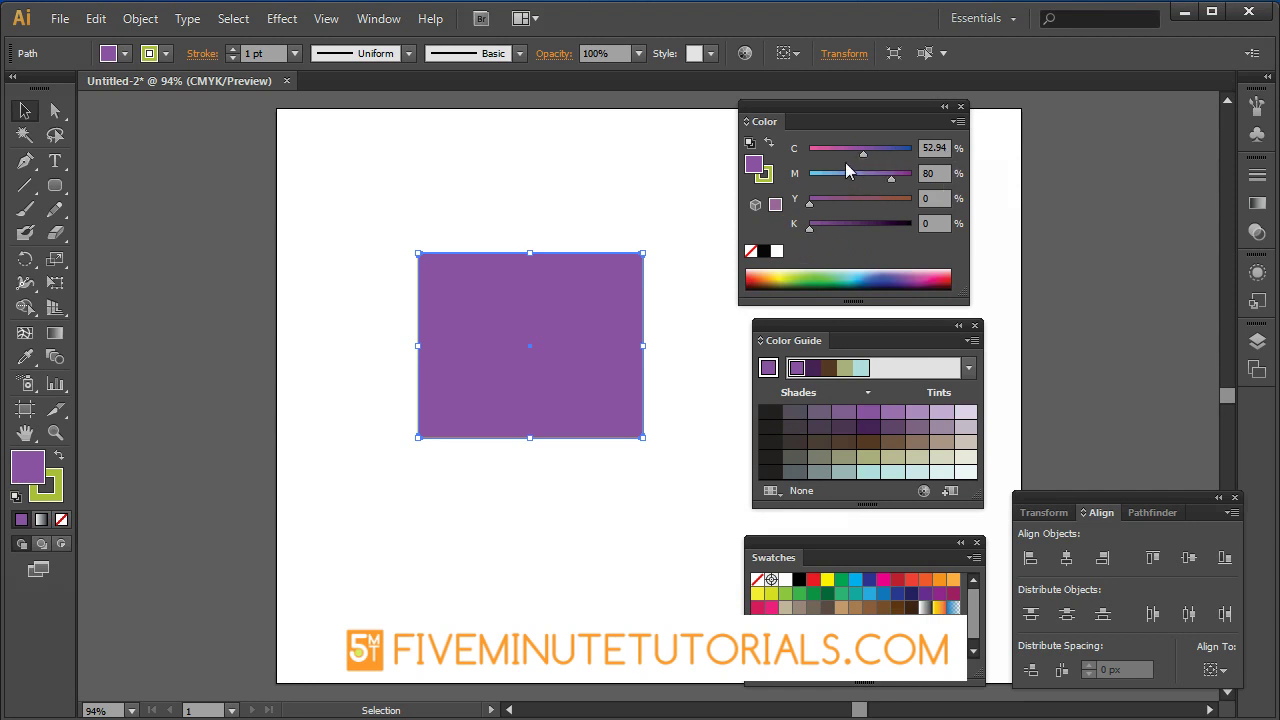
left_click(957, 122)
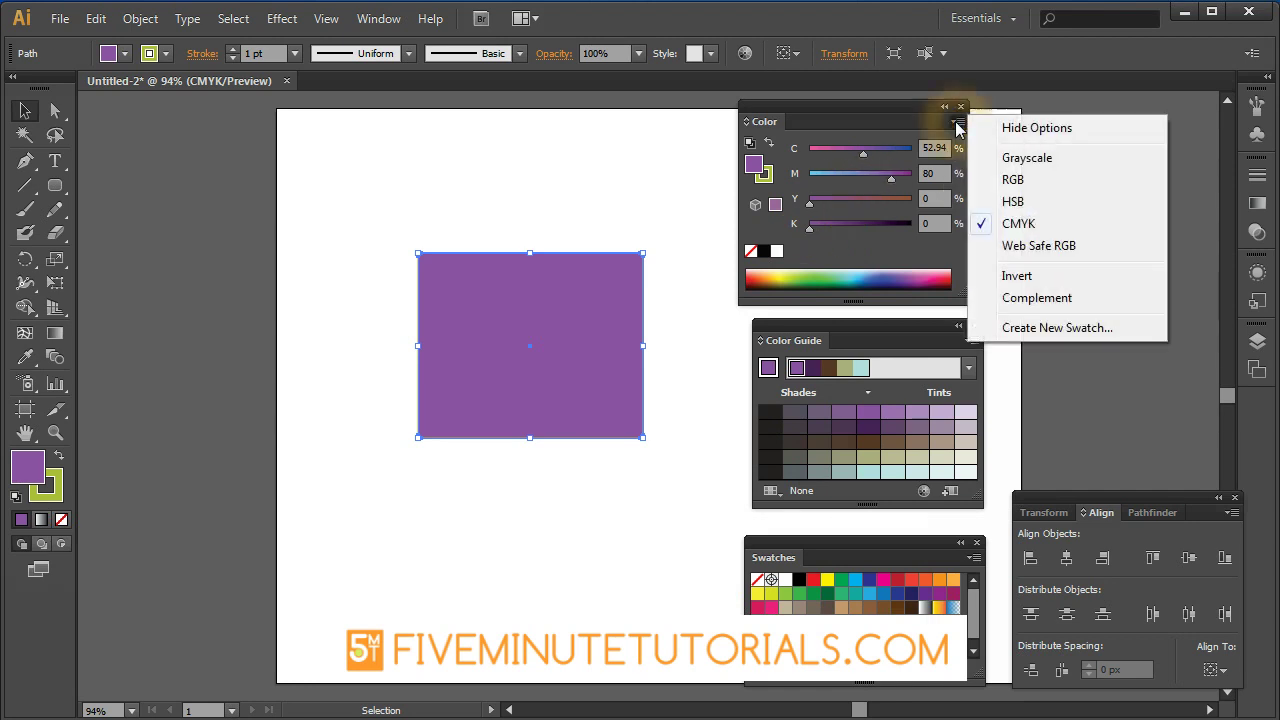
left_click(1011, 203)
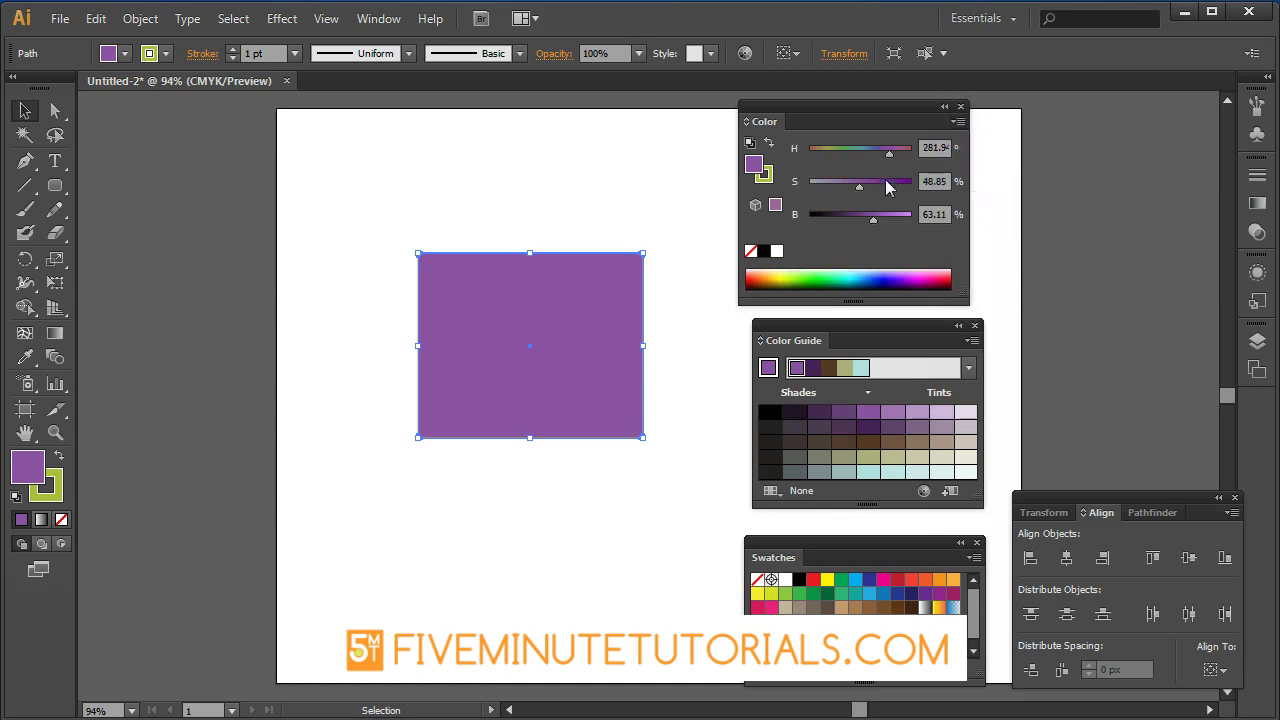
left_click_drag(889, 155, 892, 222)
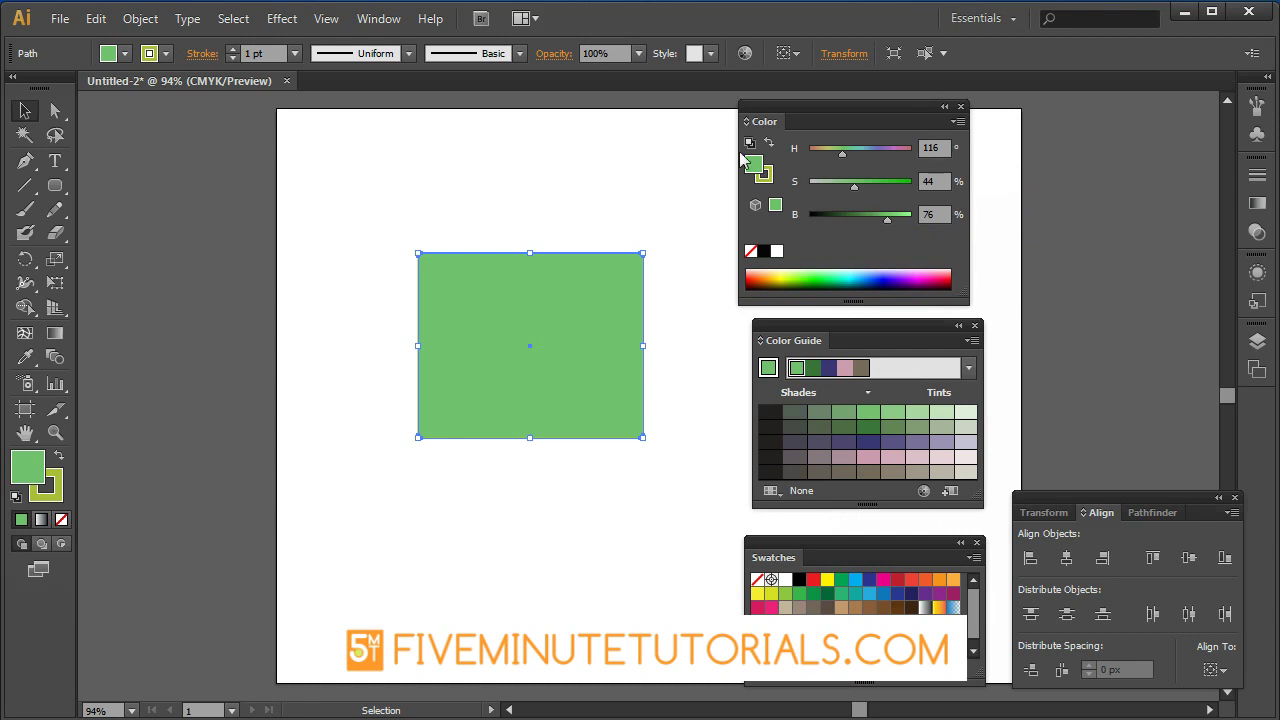
Open the Color Picker for the fill and move it clear of the colour panels.
left_click(36, 467)
double_click(36, 467)
left_click_drag(594, 148, 634, 144)
left_click(845, 297)
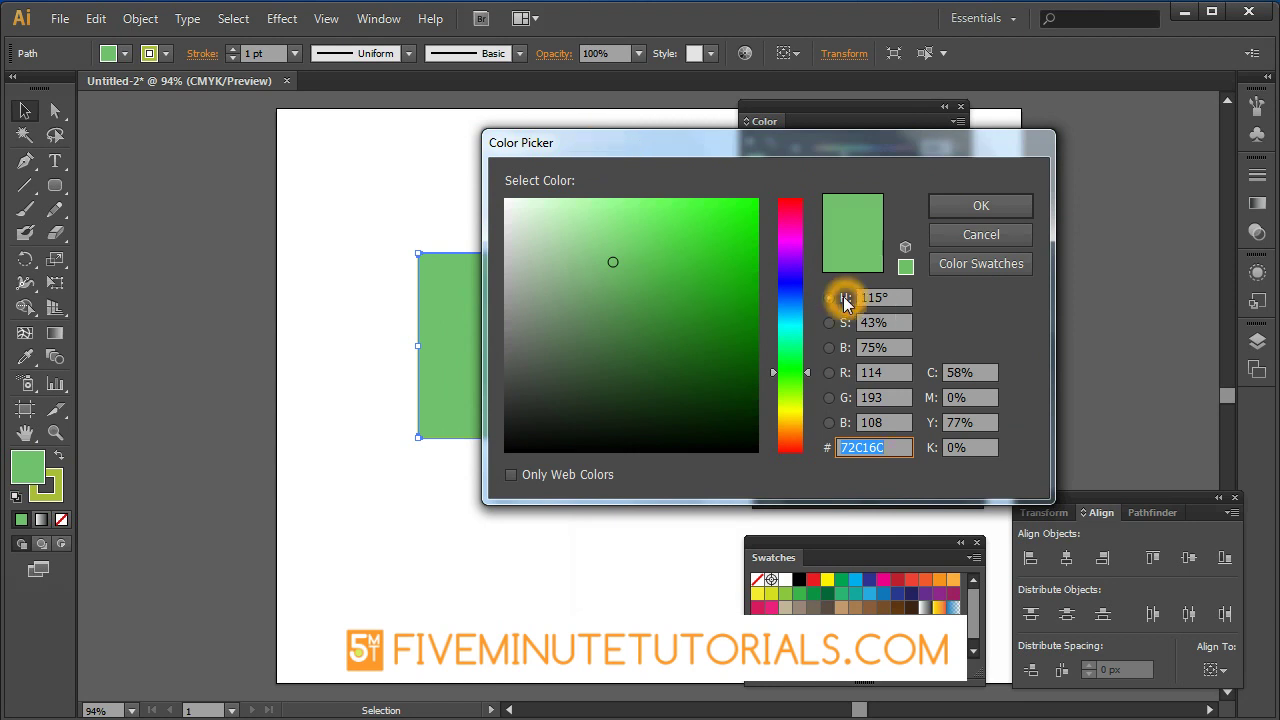
left_click_drag(743, 143, 390, 126)
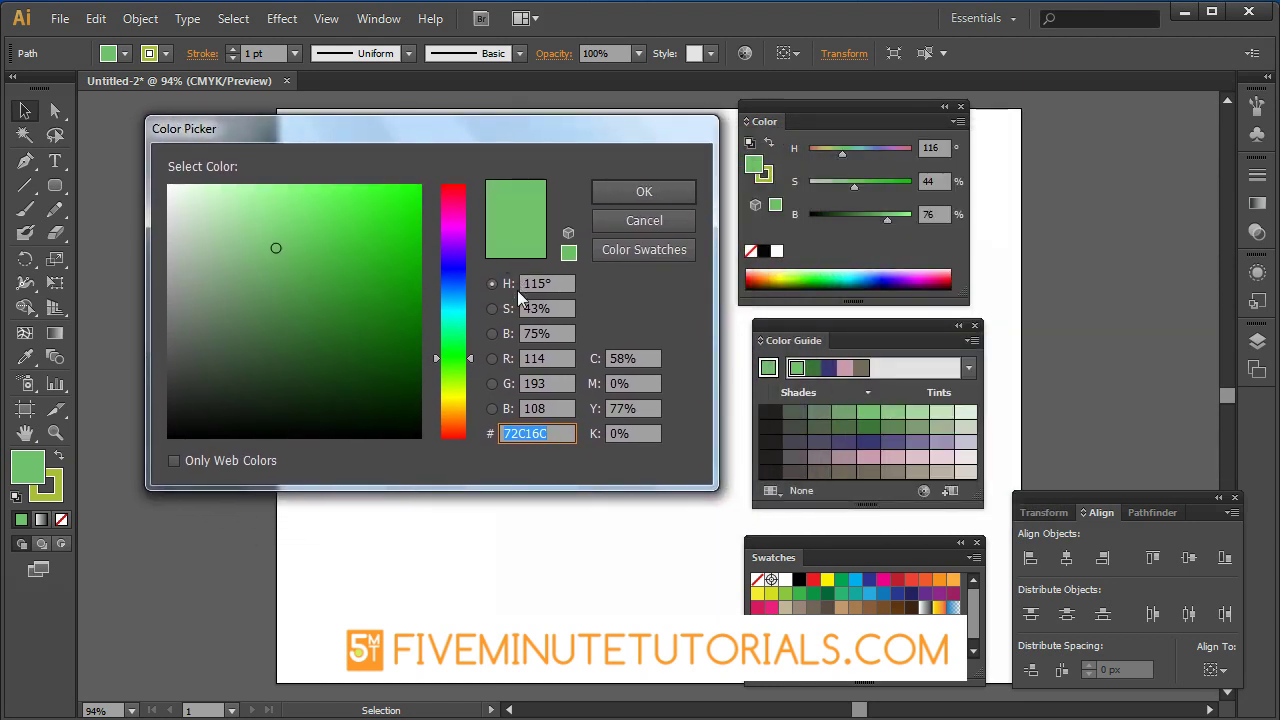
left_click(888, 170)
Base the colour field on saturation and try purple, orange and blue-violet tones at 69% saturation.
left_click_drag(468, 357, 476, 237)
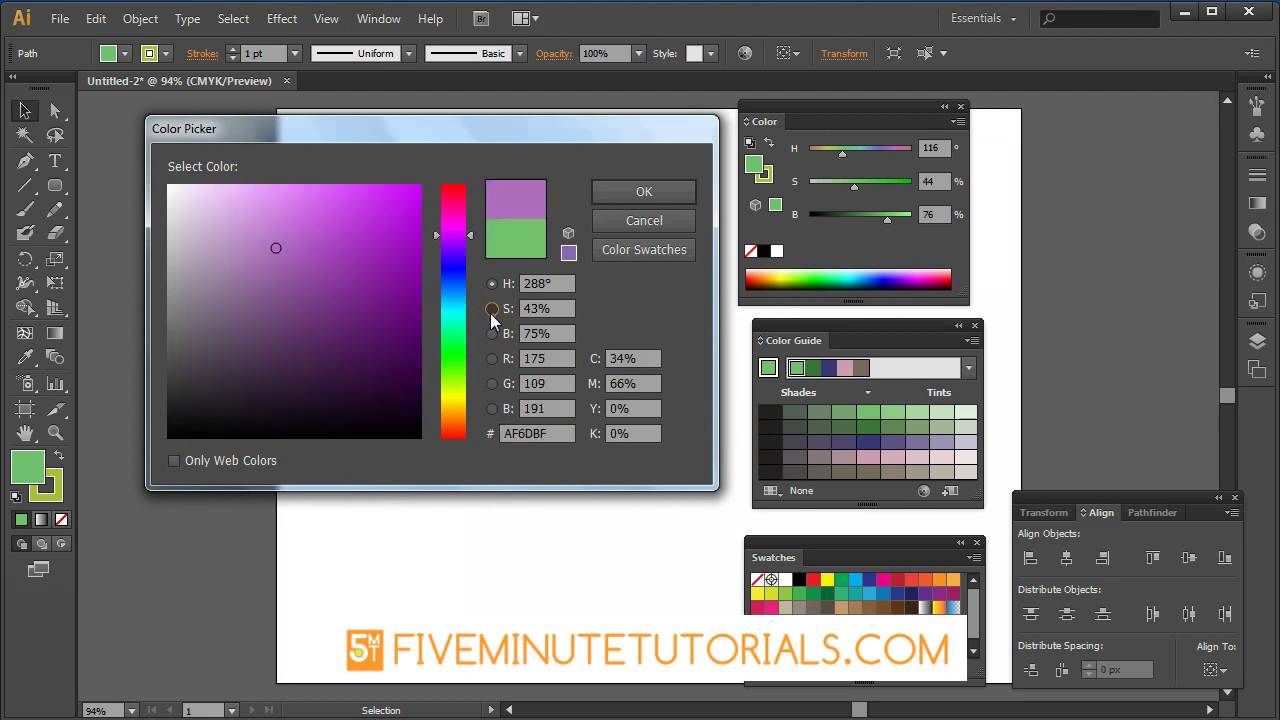
left_click(492, 308)
left_click(368, 249)
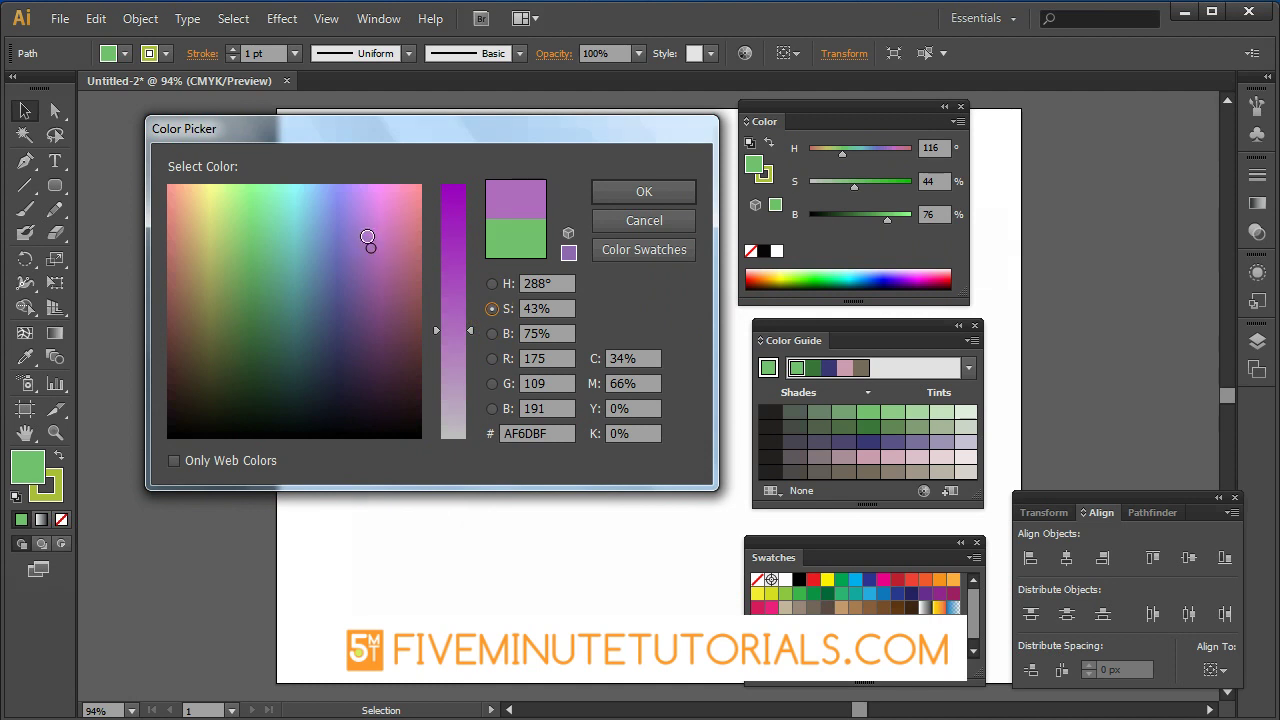
left_click(182, 220)
left_click_drag(258, 225, 341, 238)
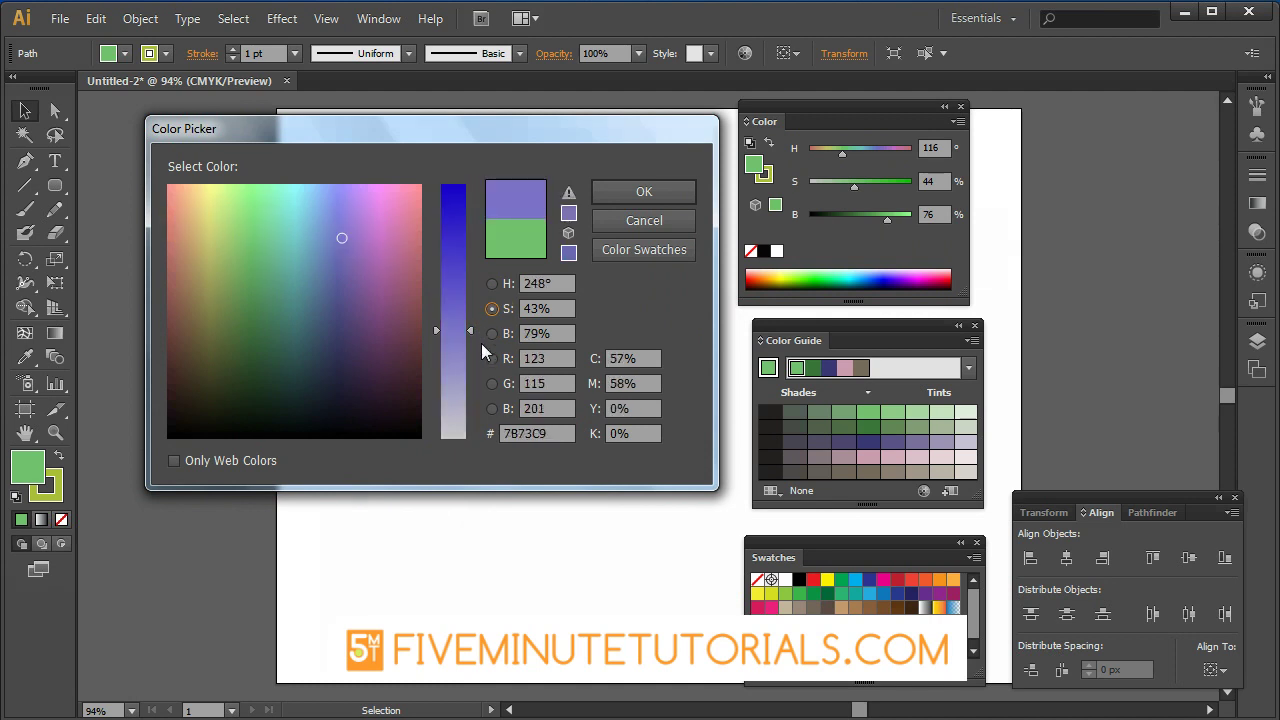
left_click_drag(470, 330, 472, 390)
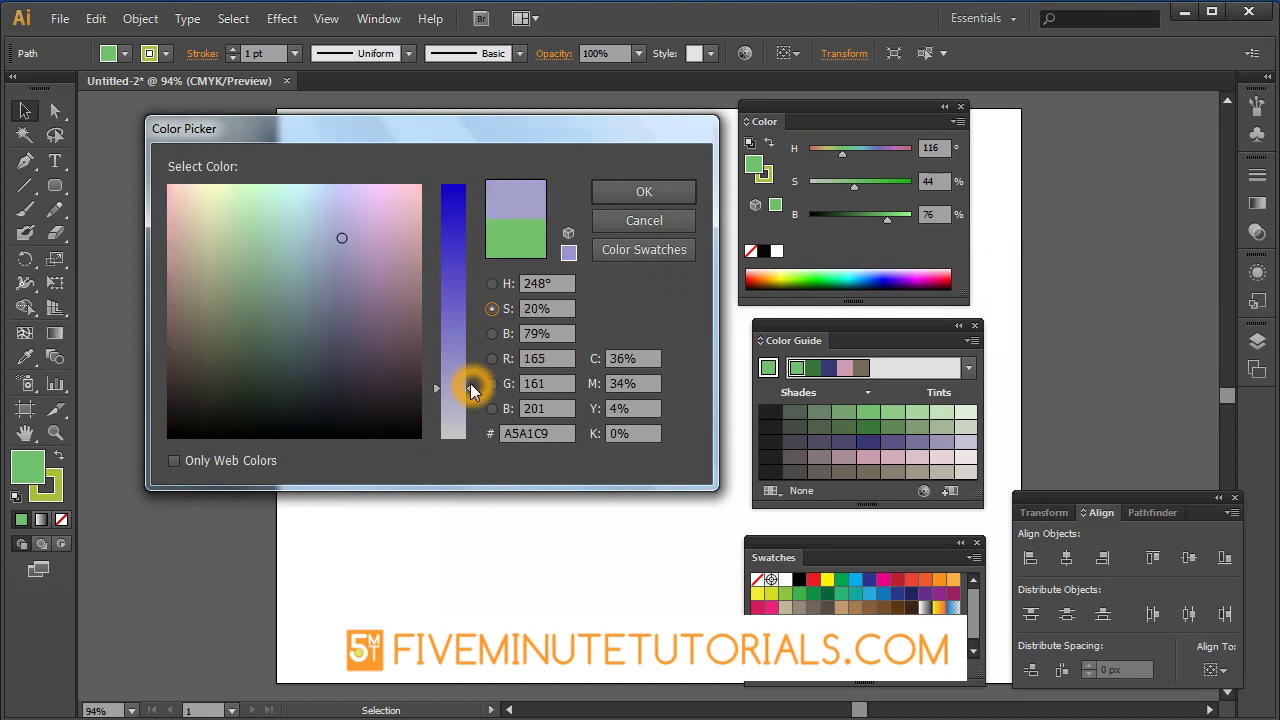
Base the colour field on brightness and pick a bright green at adjusted brightness.
left_click(492, 334)
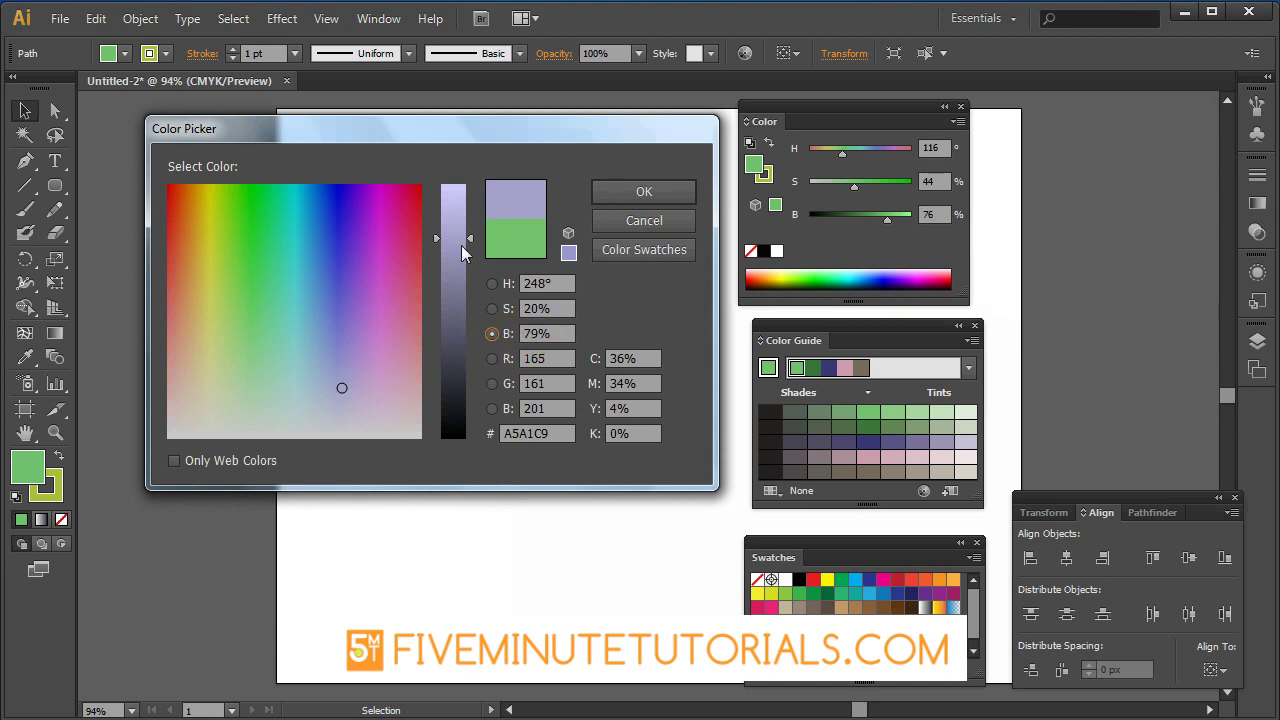
mouse_move(467, 237)
left_mouse_down()
mouse_move(469, 370)
mouse_move(452, 400)
mouse_move(466, 235)
mouse_move(466, 306)
mouse_move(455, 263)
mouse_move(470, 300)
mouse_move(469, 374)
mouse_move(463, 242)
left_mouse_up()
left_click(269, 228)
left_click(464, 245)
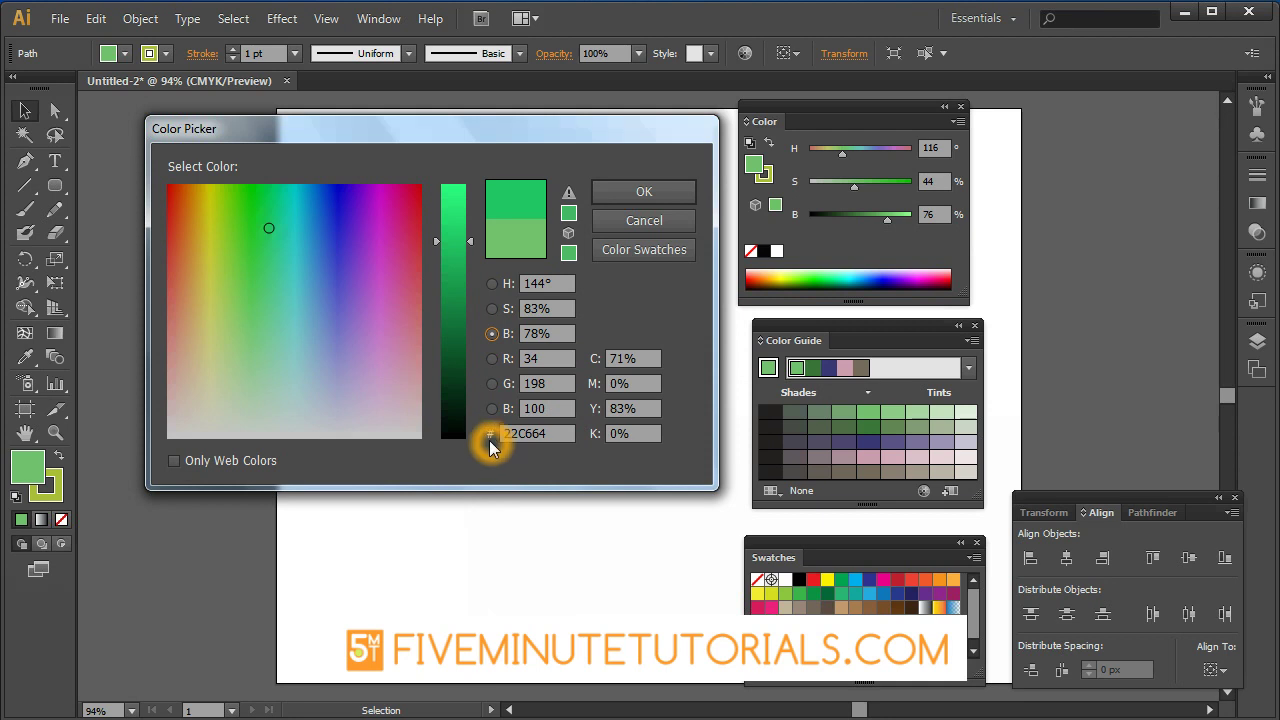
Toggle Only Web Colors on and off, then cancel the Color Picker without applying.
left_click(177, 462)
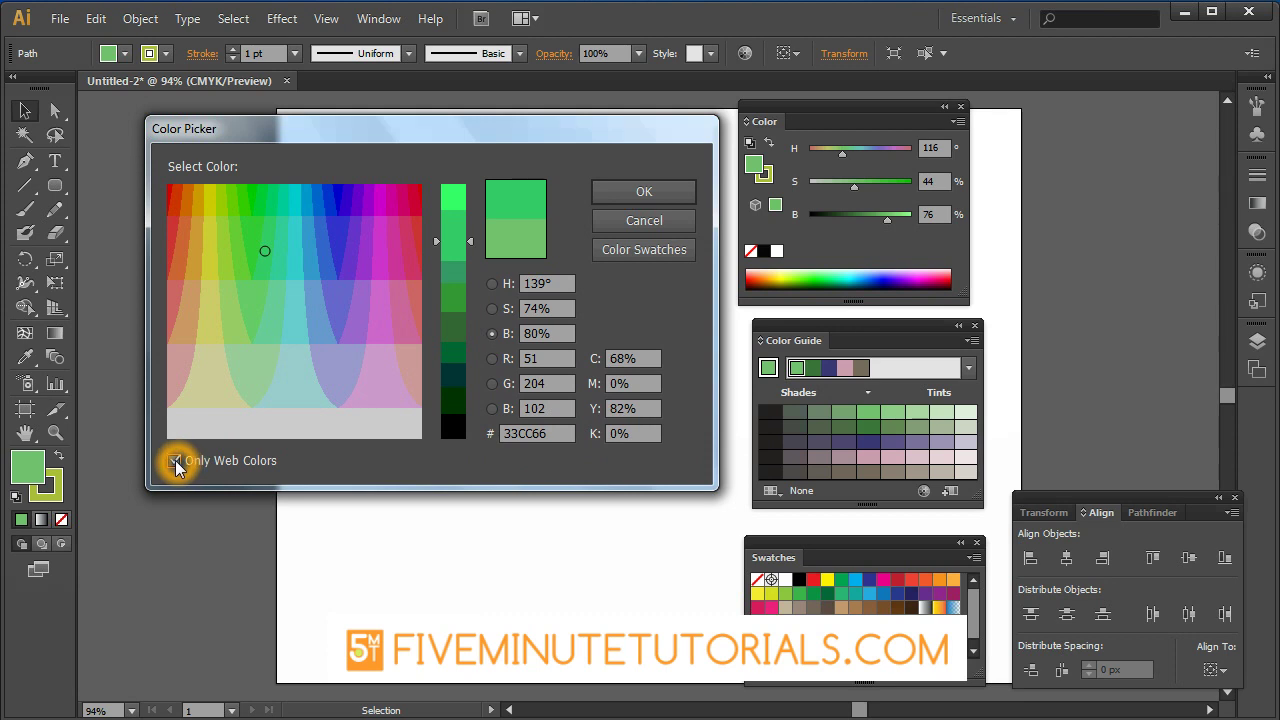
left_click(174, 461)
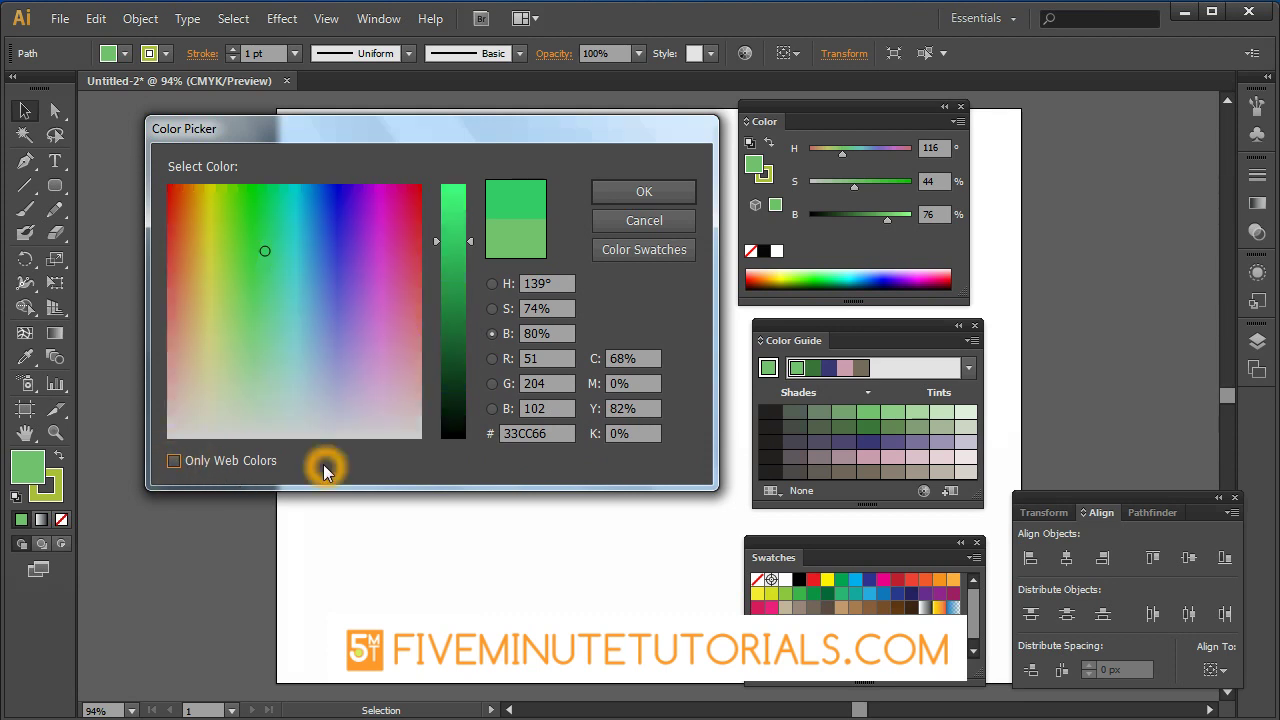
left_click(624, 223)
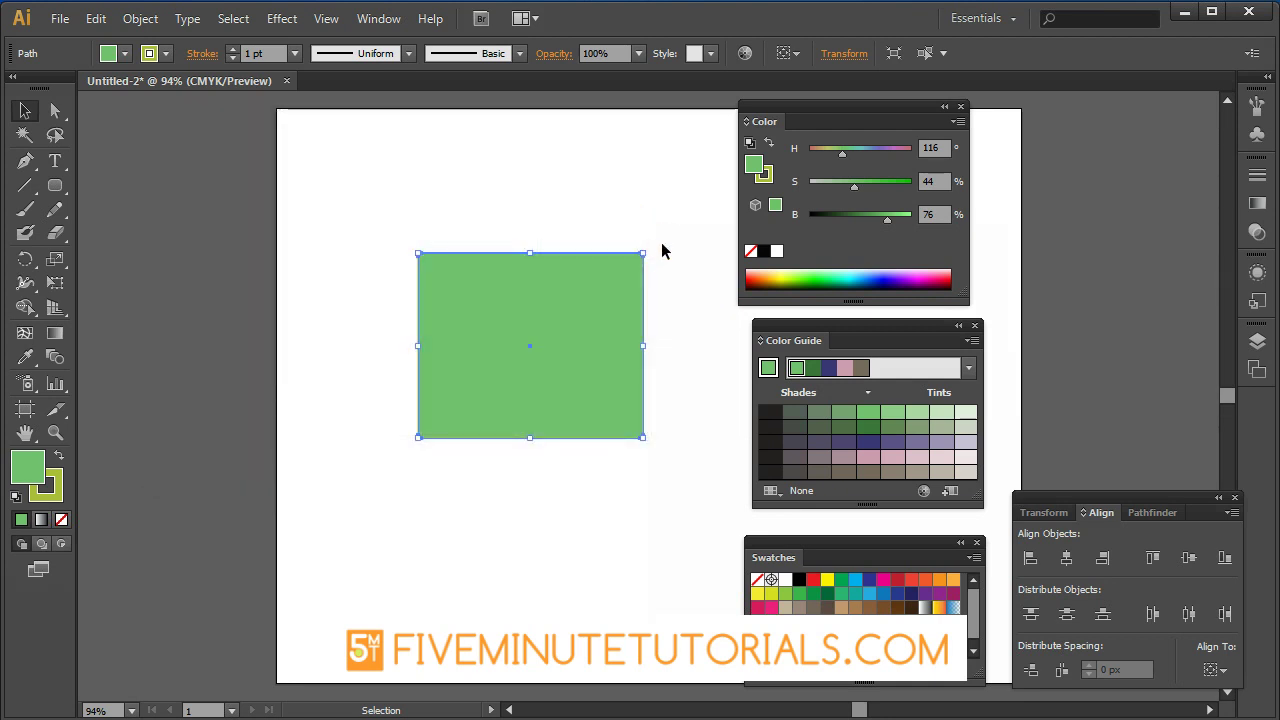
Alternate the edited colour between fill and stroke in the Color panel.
left_click(757, 174)
left_click(756, 175)
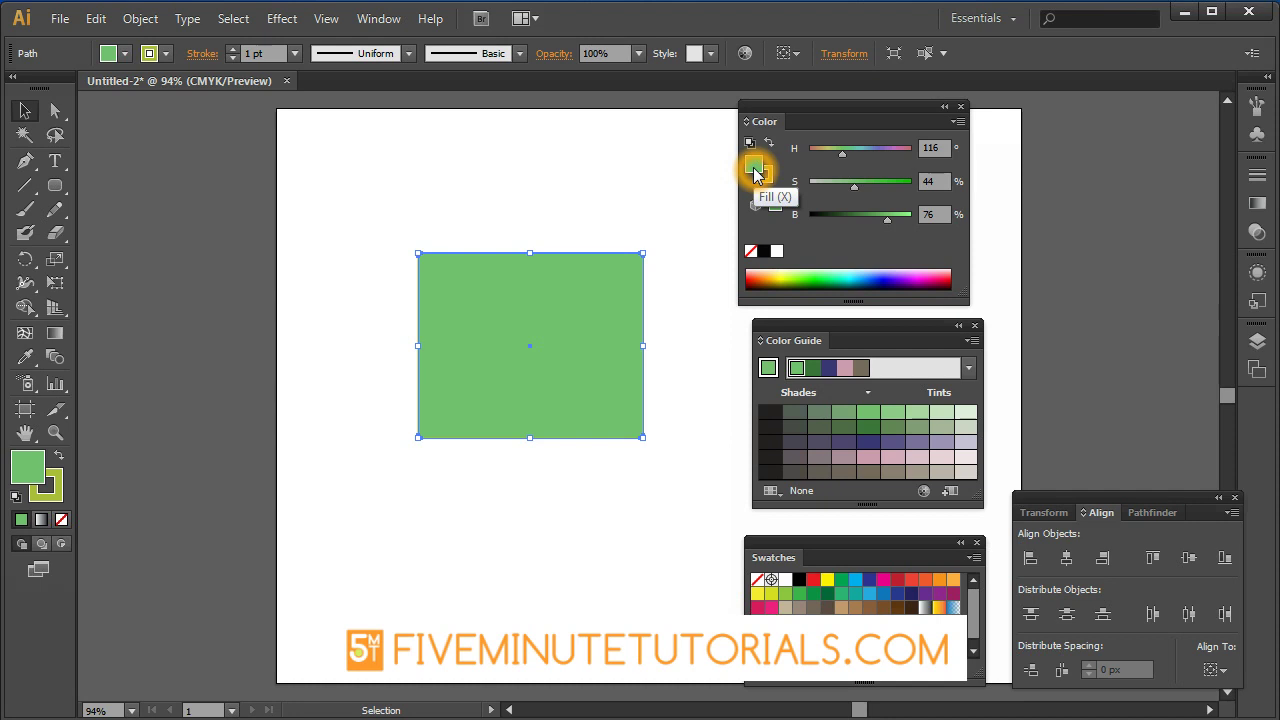
left_click(766, 178)
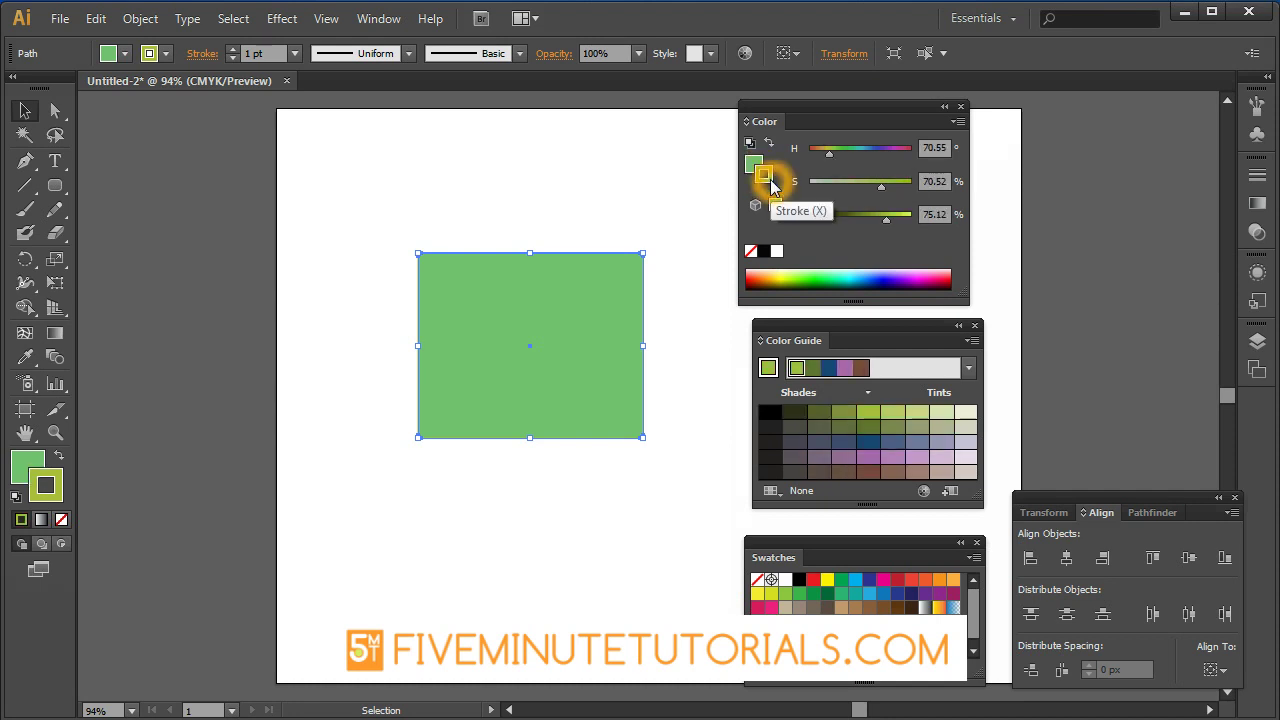
left_click(770, 186)
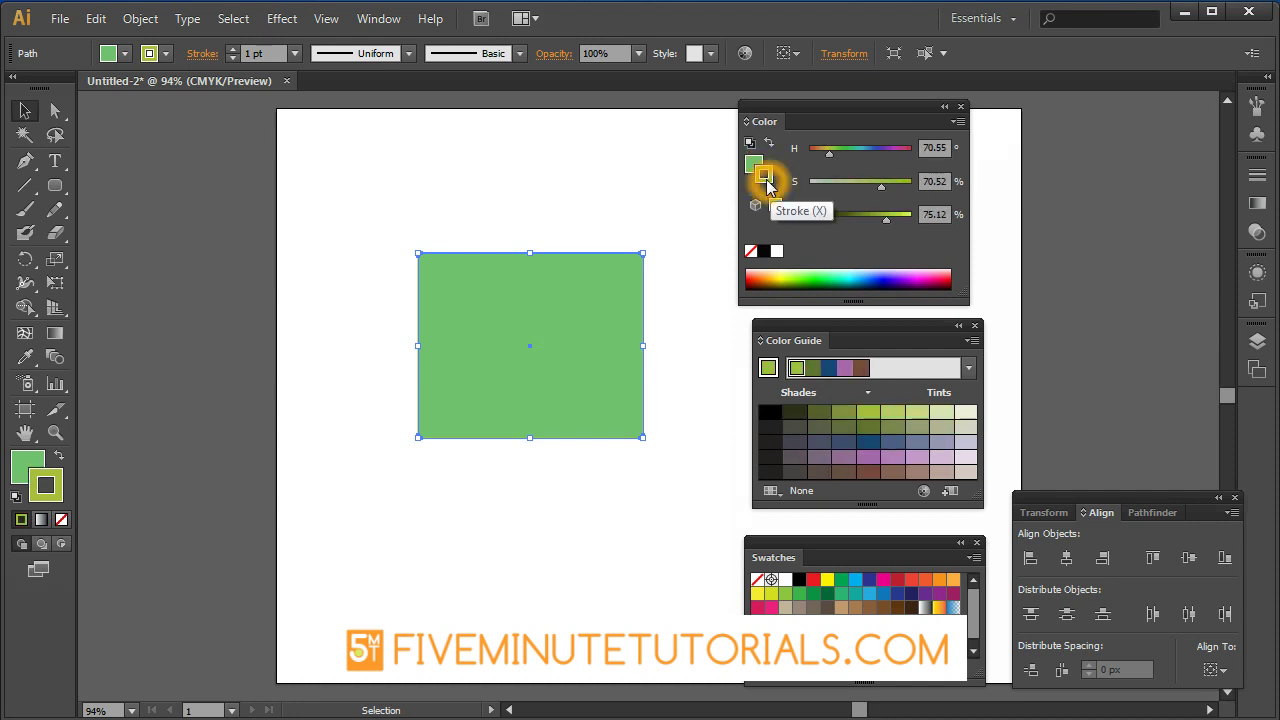
left_click(769, 188)
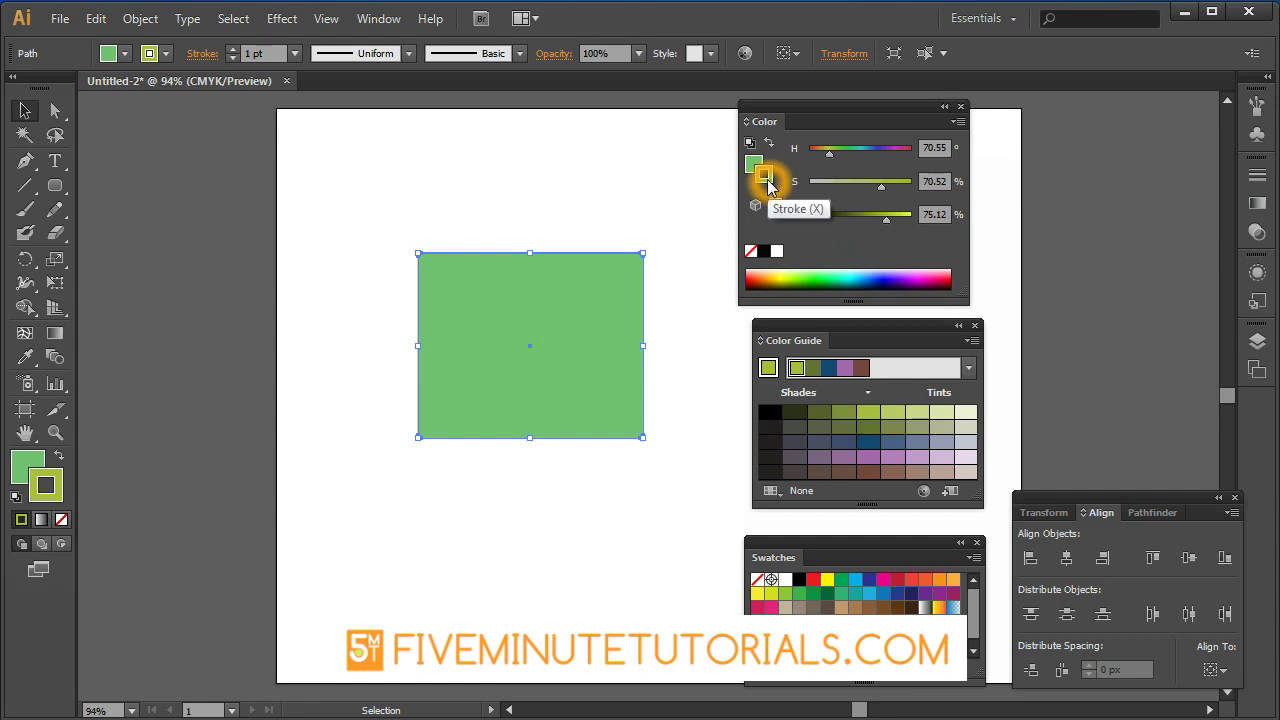
Swap fill and stroke colours back and forth, ending with the original colours.
left_click(769, 145)
left_click(769, 145)
left_click(770, 150)
left_click(770, 150)
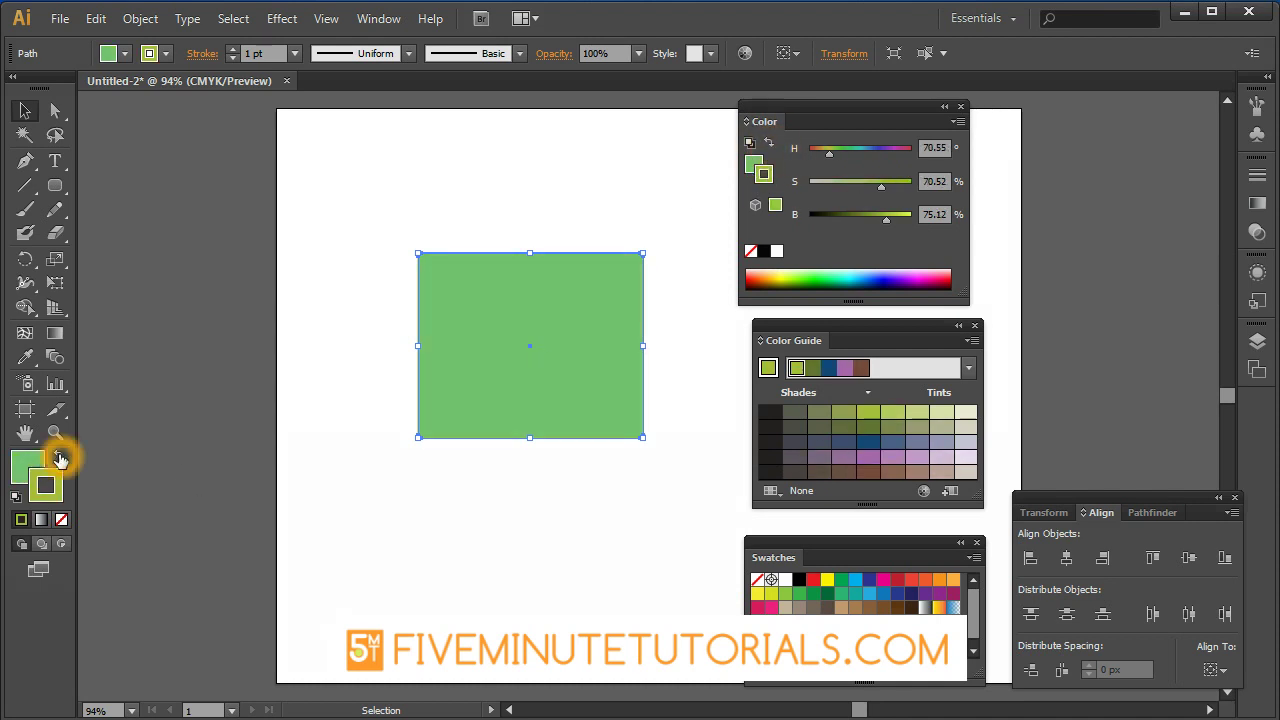
left_click(59, 457)
left_click(59, 457)
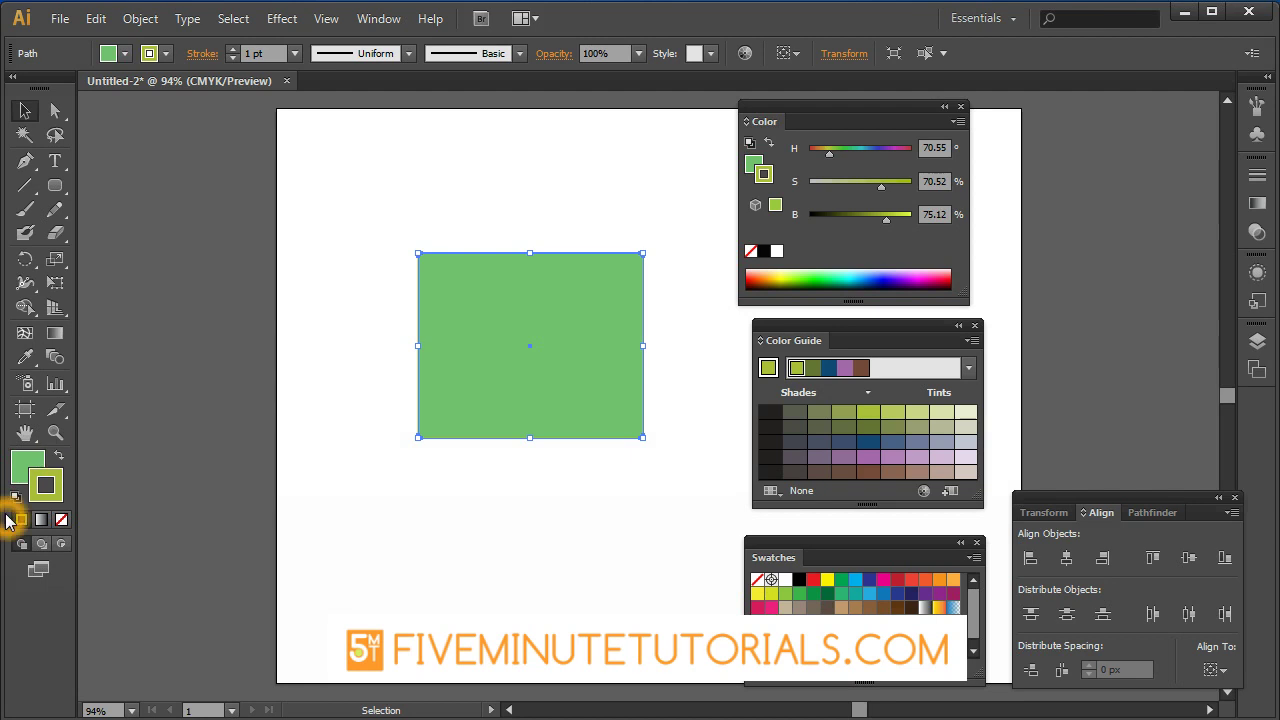
Reset to default fill and stroke, make the stroke green and fill the rectangle dark green.
left_click(15, 497)
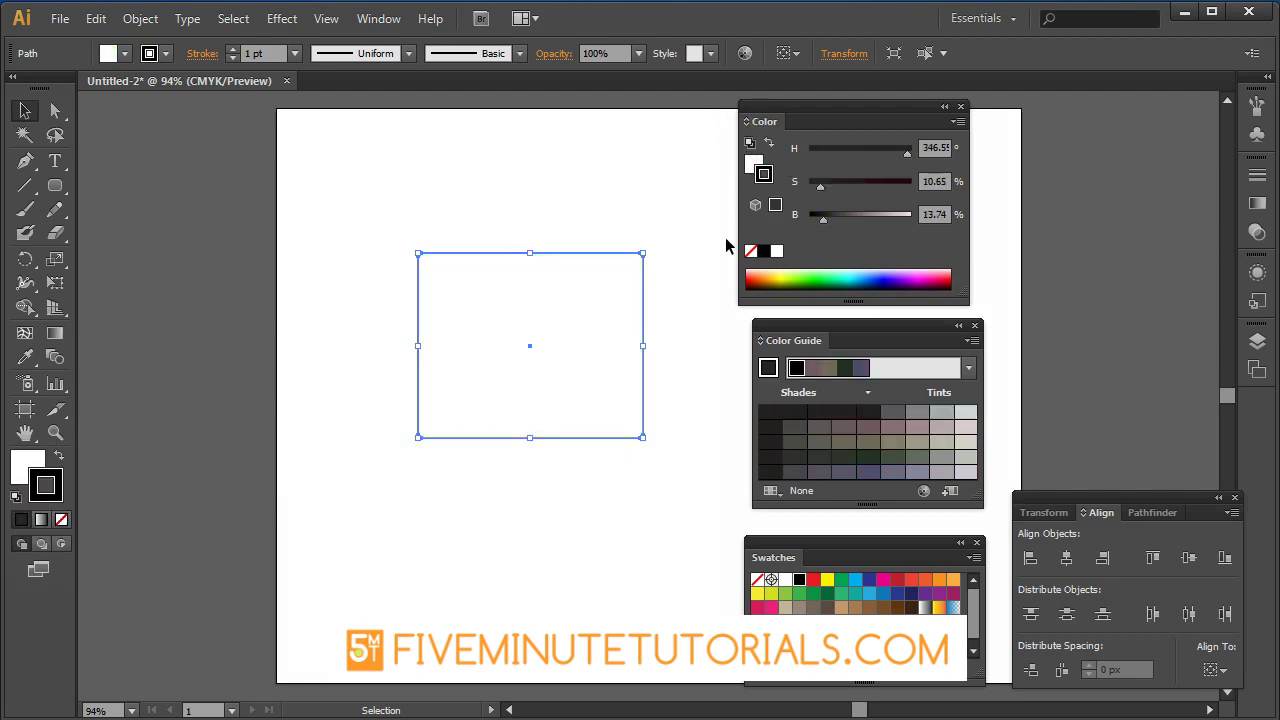
left_click(818, 277)
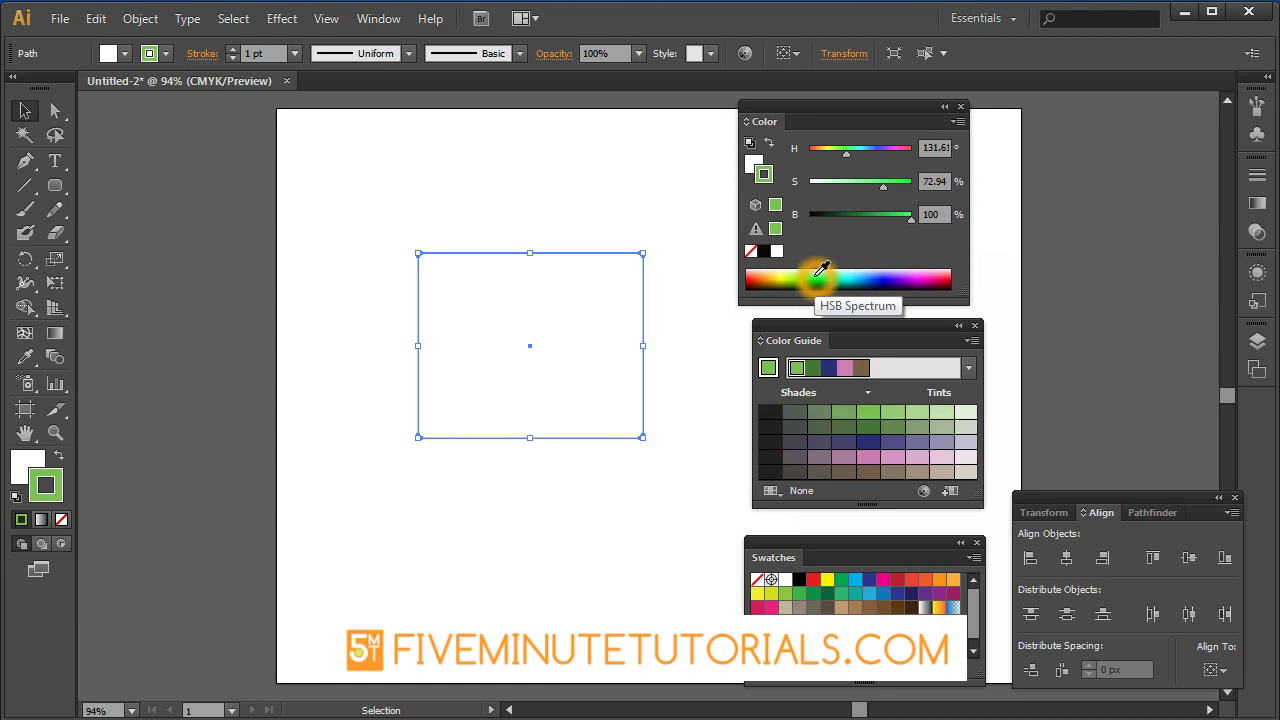
left_click(765, 175)
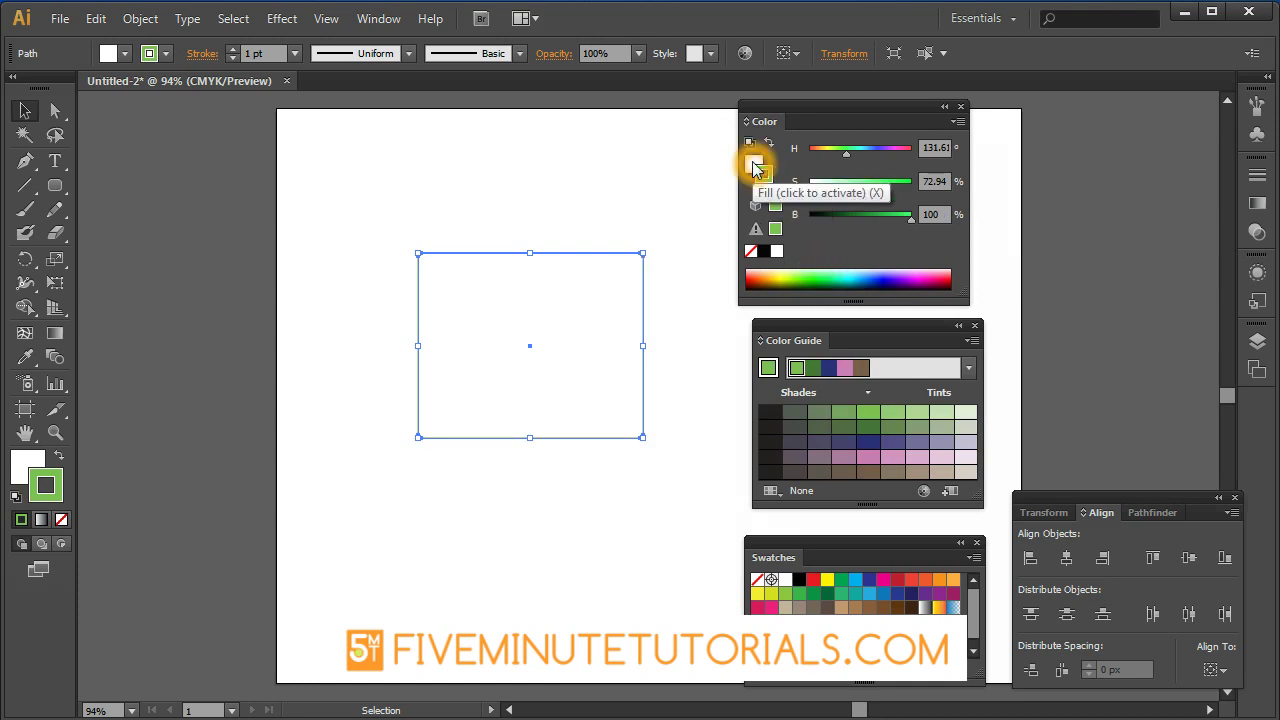
left_click(754, 163)
left_click(826, 278)
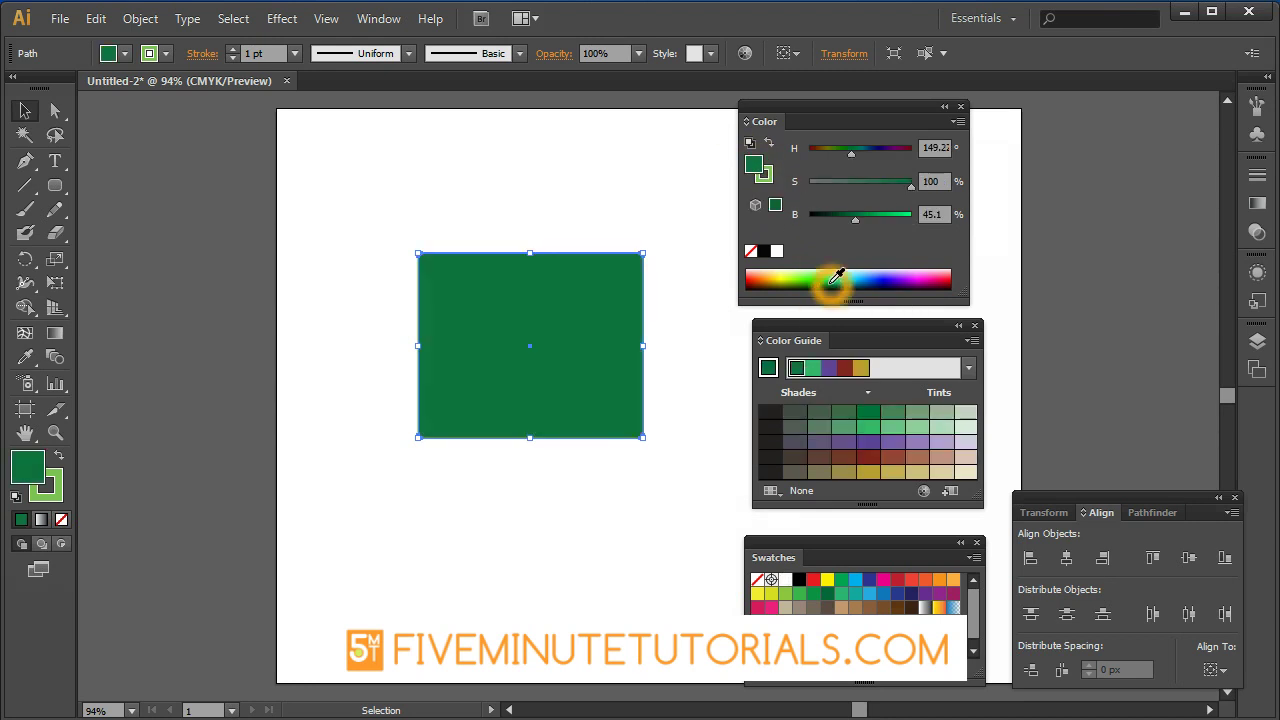
Set the rectangle's stroke to None, leaving only the dark green fill.
left_click(766, 176)
left_click(749, 252)
left_click(750, 252)
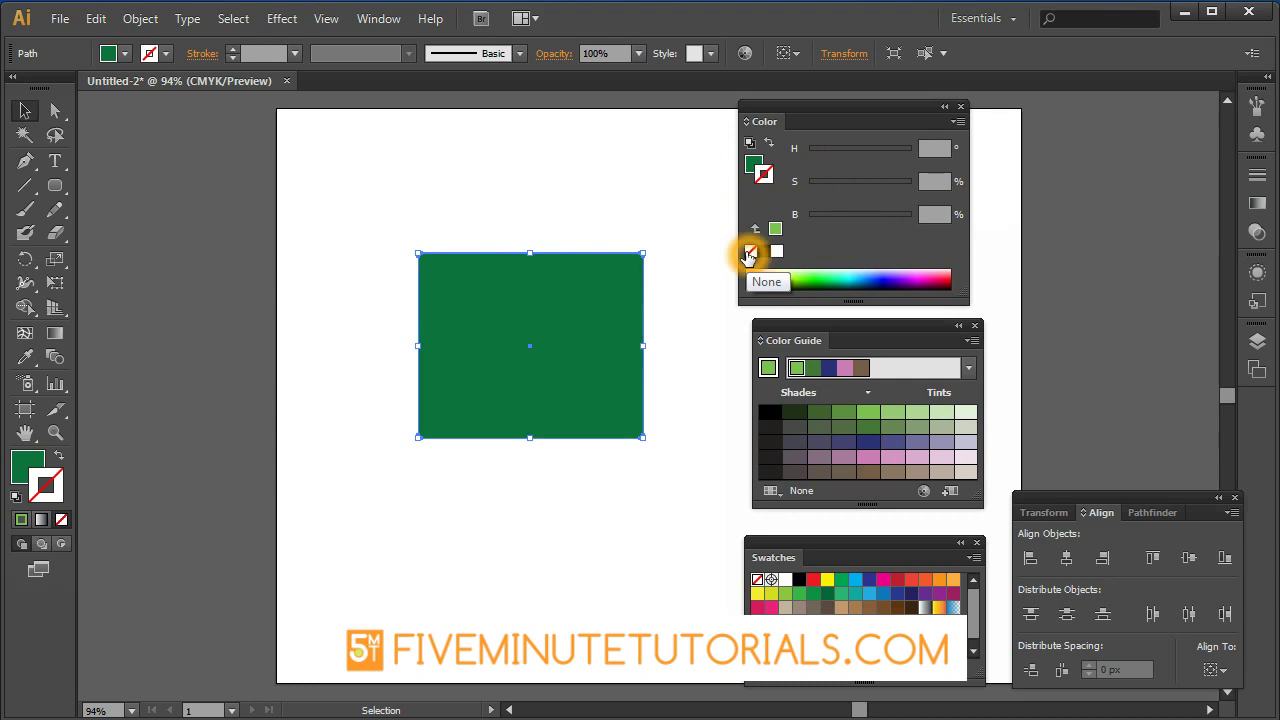
left_click(61, 521)
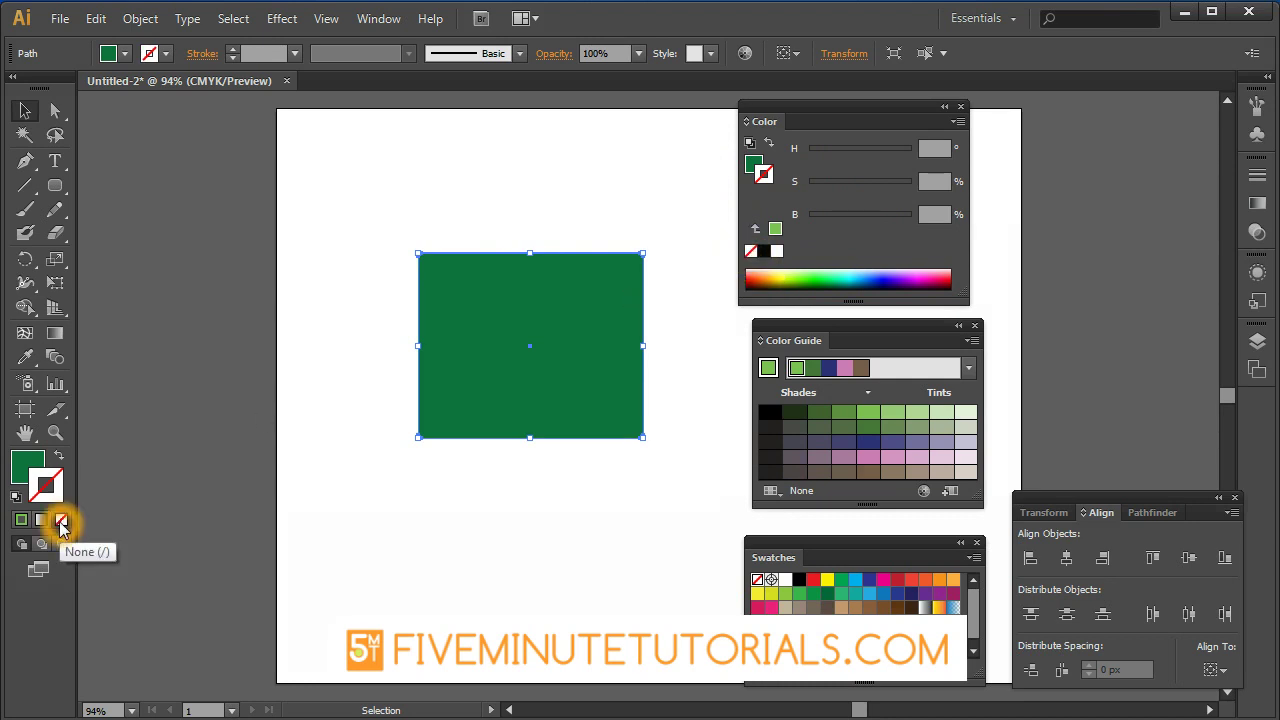
left_click(420, 420)
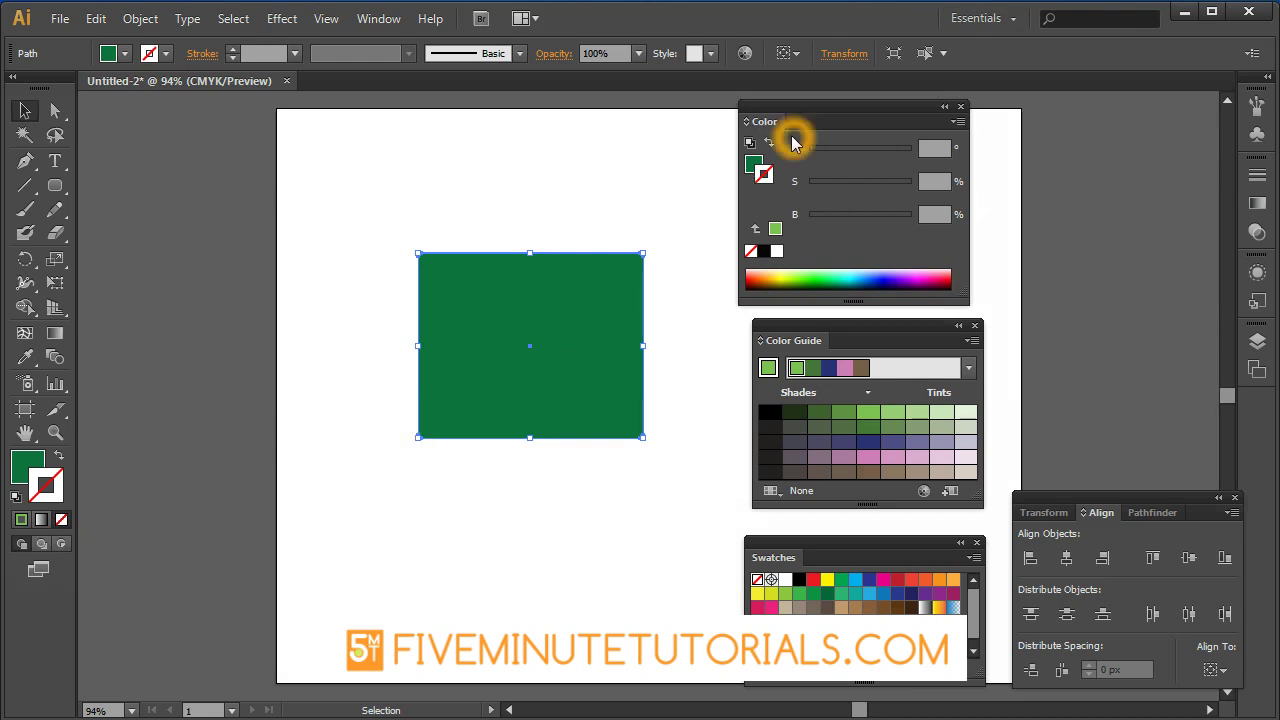
left_click(43, 483)
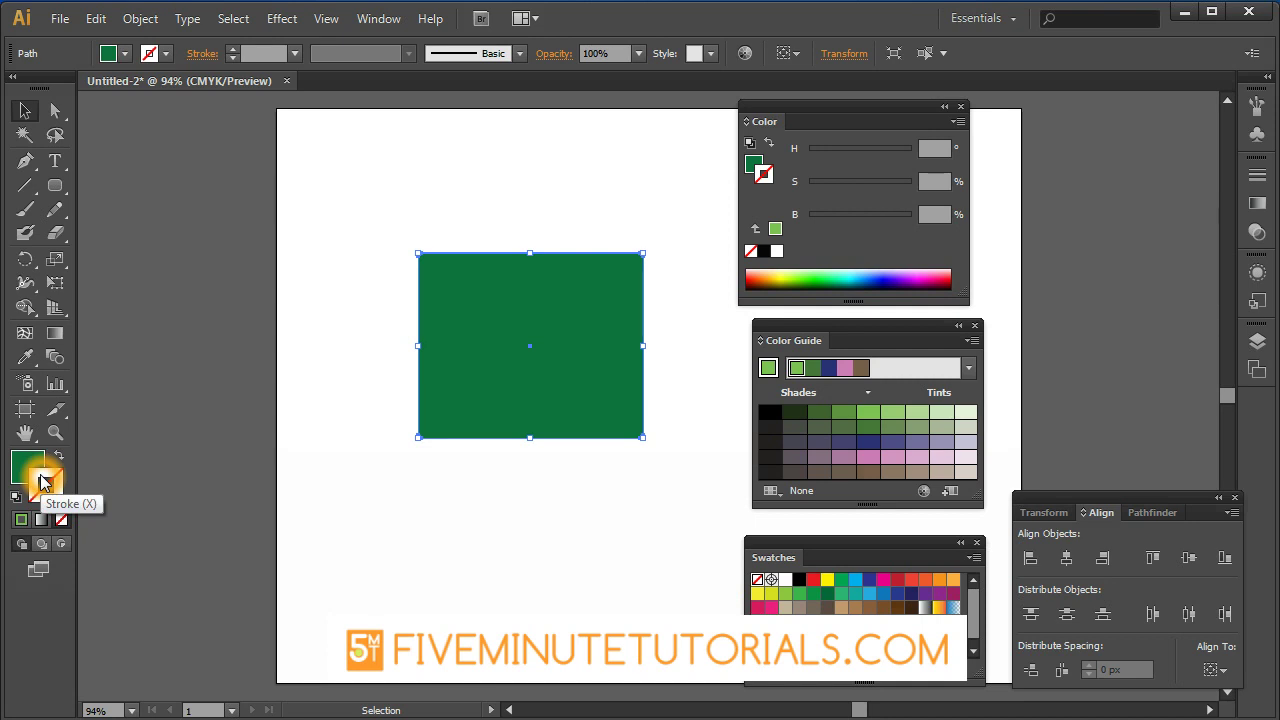
left_click(782, 356)
left_click(779, 553)
left_click(757, 684)
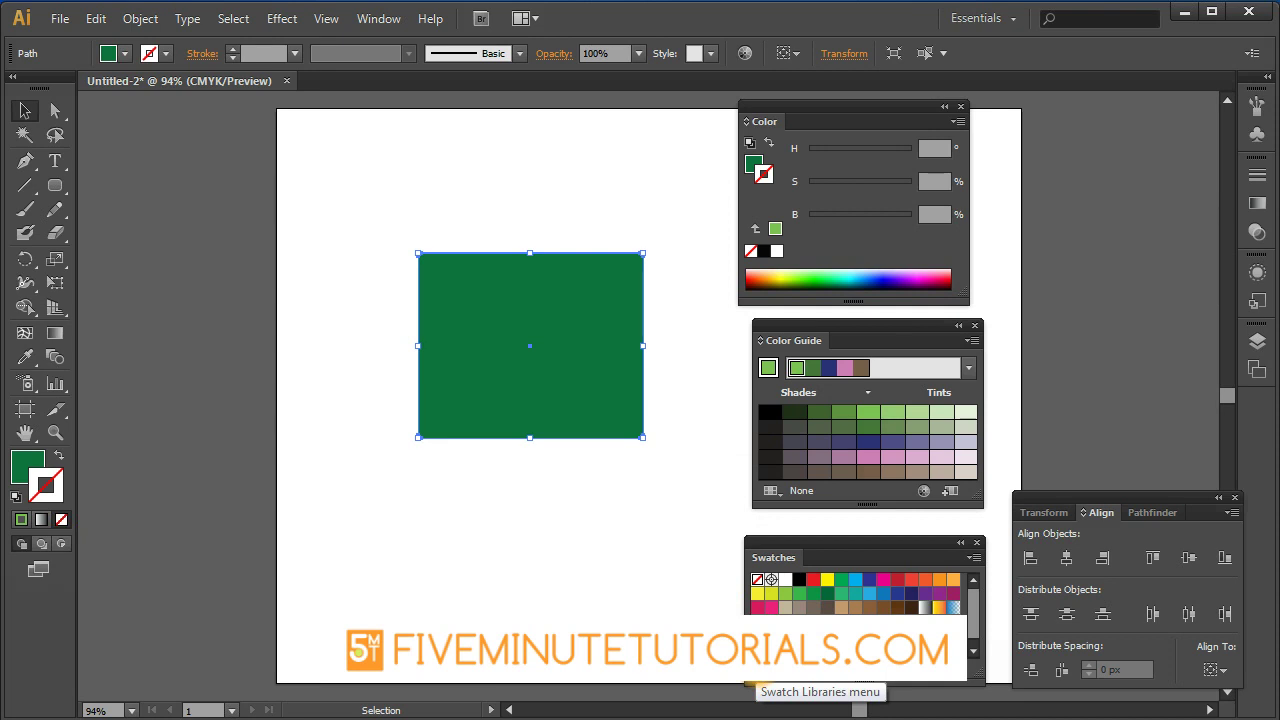
left_click(757, 684)
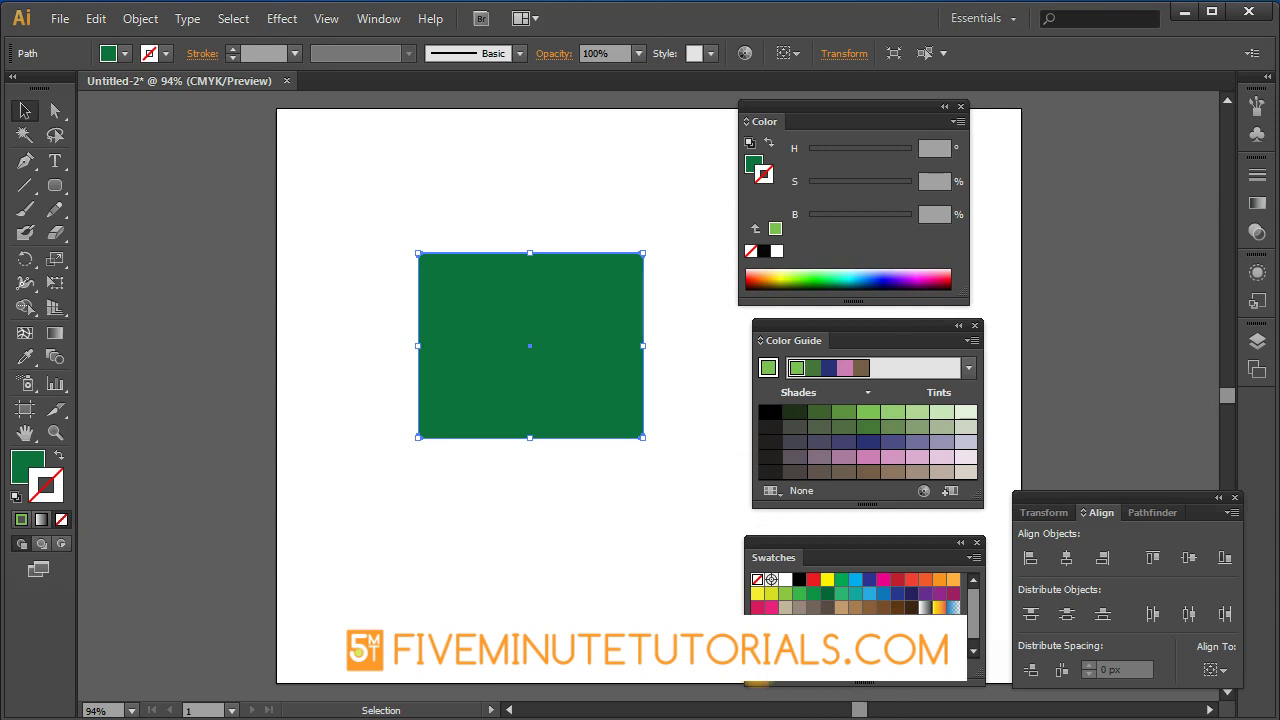